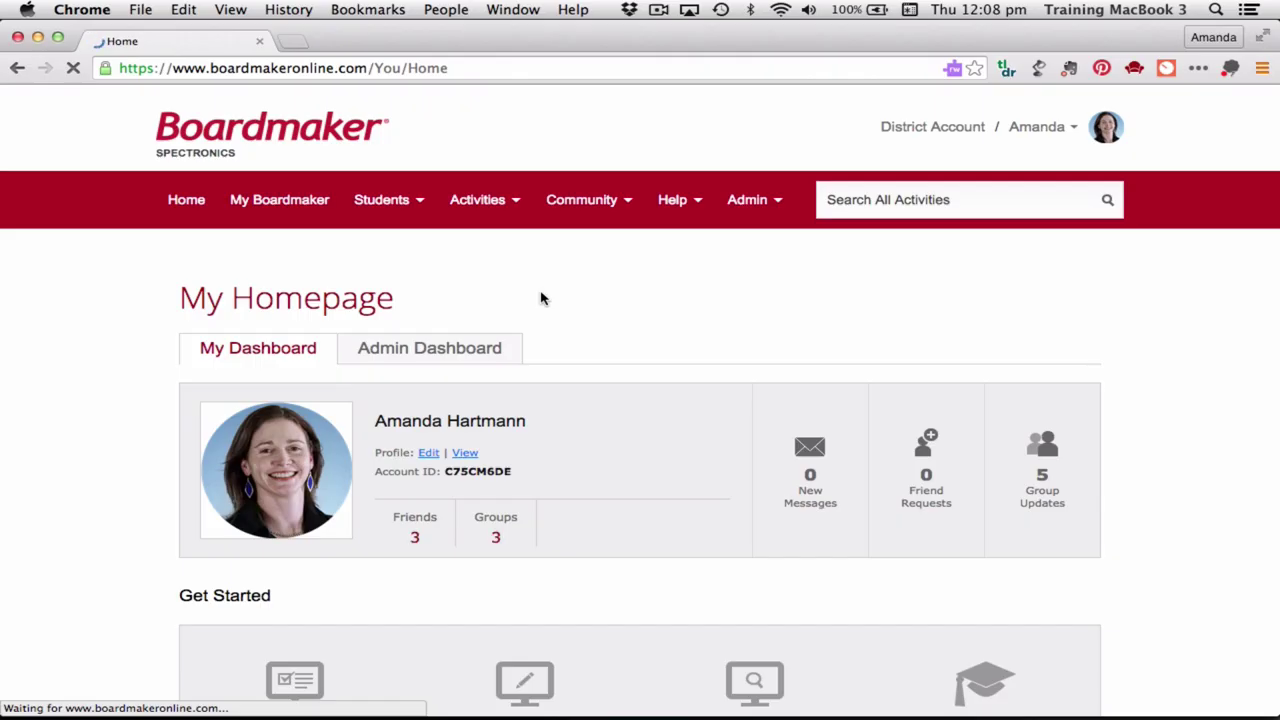
# Step: Open the My Boardmaker page and look through the list of saved activities and folders
pyautogui.scroll(-1, 604, 316)
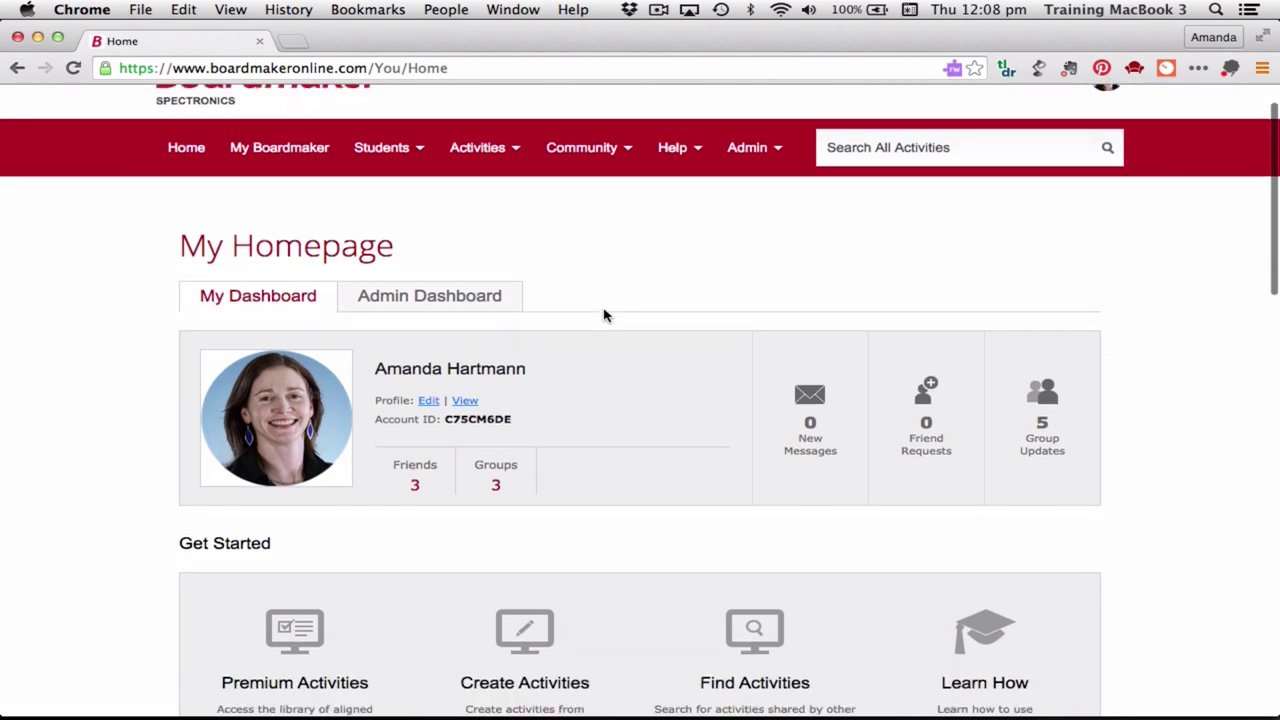
pyautogui.click(291, 160)
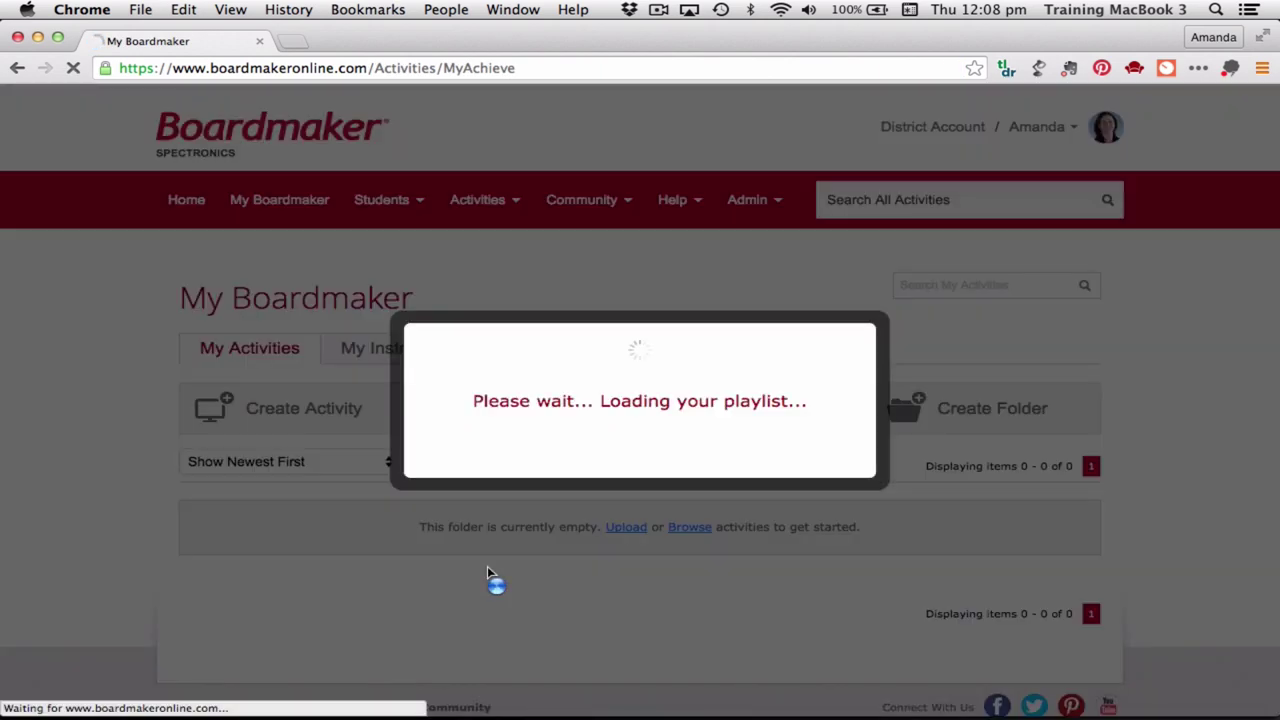
pyautogui.scroll(-4, 489, 573)
pyautogui.scroll(-6, 489, 573)
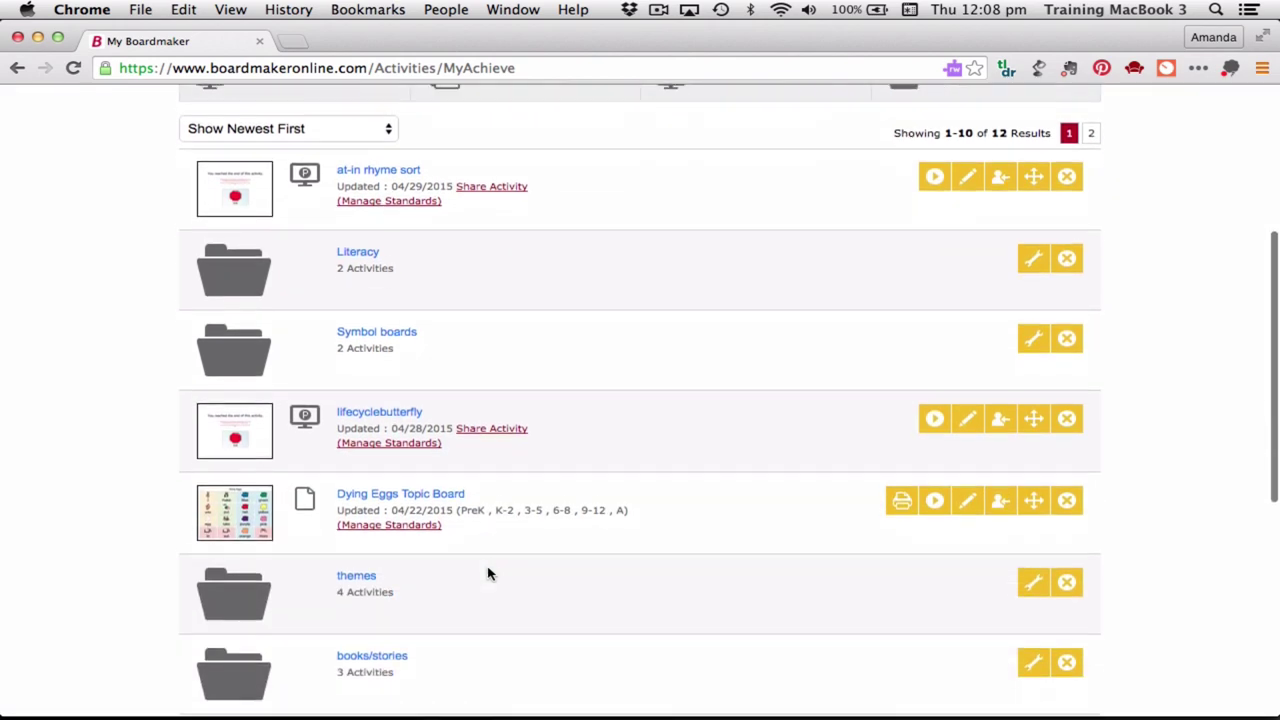
pyautogui.scroll(8, 489, 573)
pyautogui.scroll(-2, 489, 573)
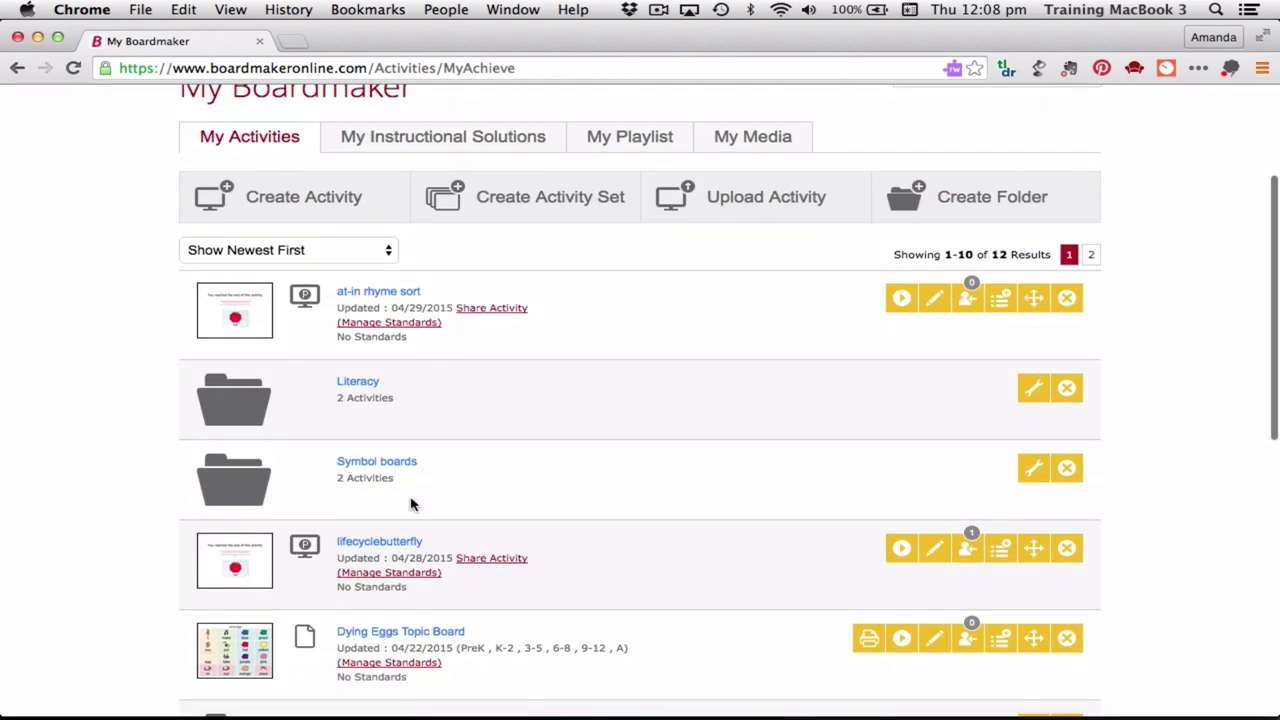
pyautogui.scroll(-8, 463, 523)
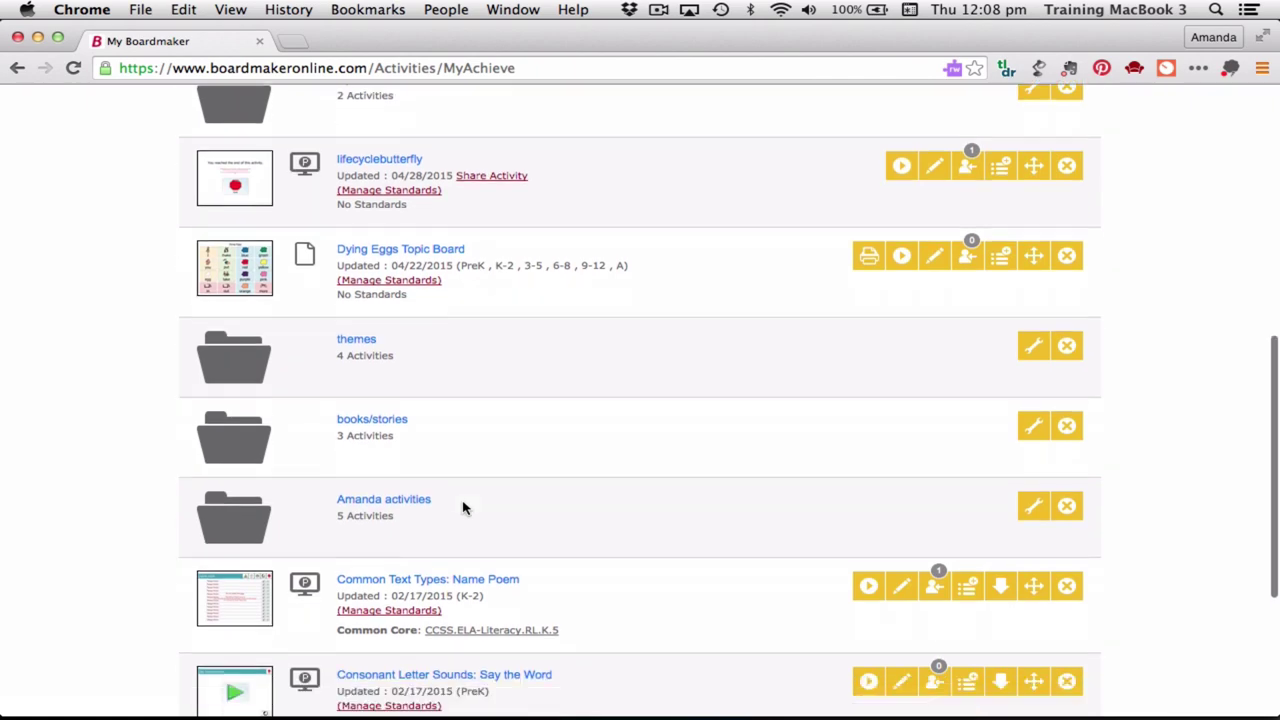
pyautogui.scroll(-3, 463, 503)
pyautogui.scroll(10, 463, 505)
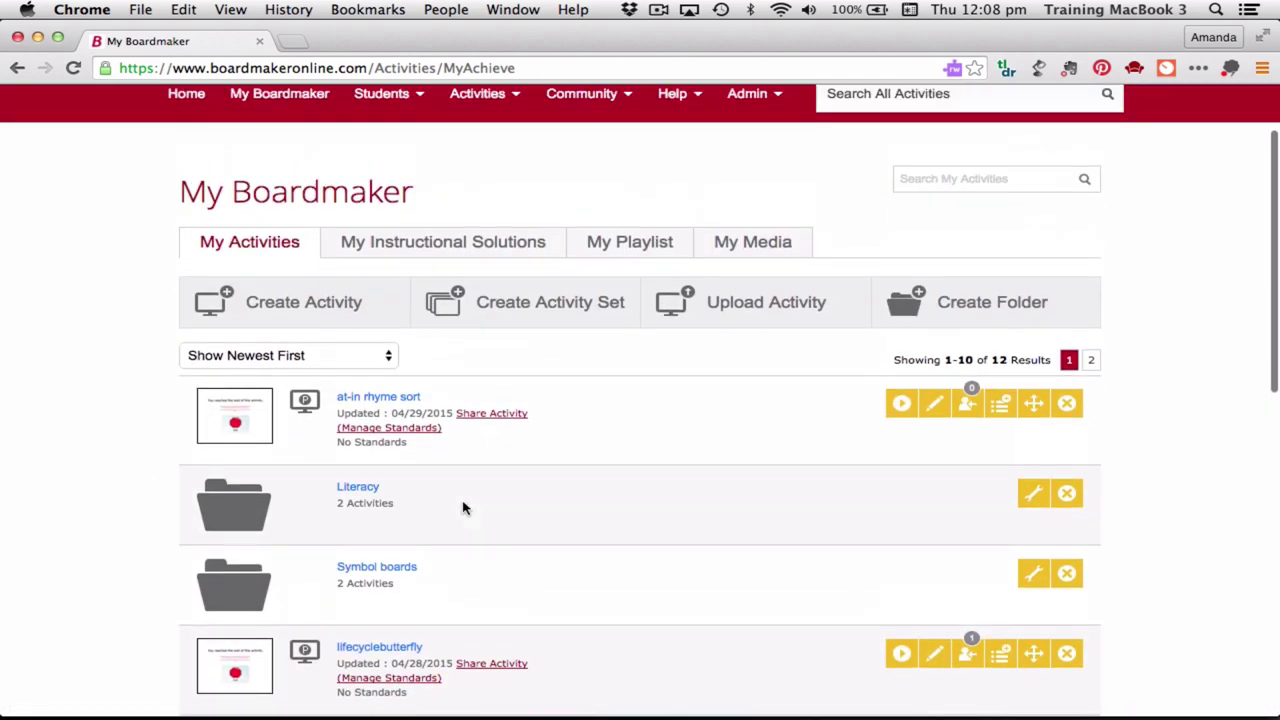
pyautogui.scroll(2, 463, 508)
pyautogui.scroll(-2, 463, 508)
pyautogui.scroll(2, 463, 508)
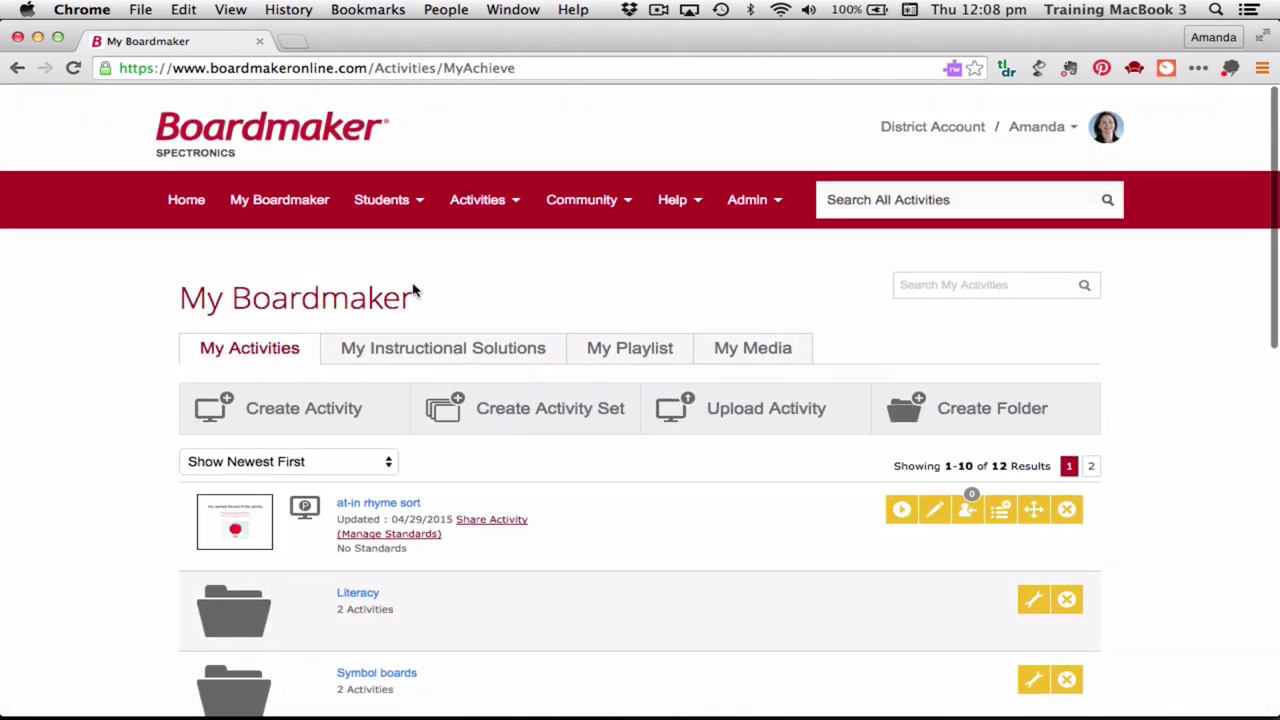
# Step: Open the fifth-grade student's profile from the student roster and review the account details
pyautogui.click(395, 210)
pyautogui.click(390, 242)
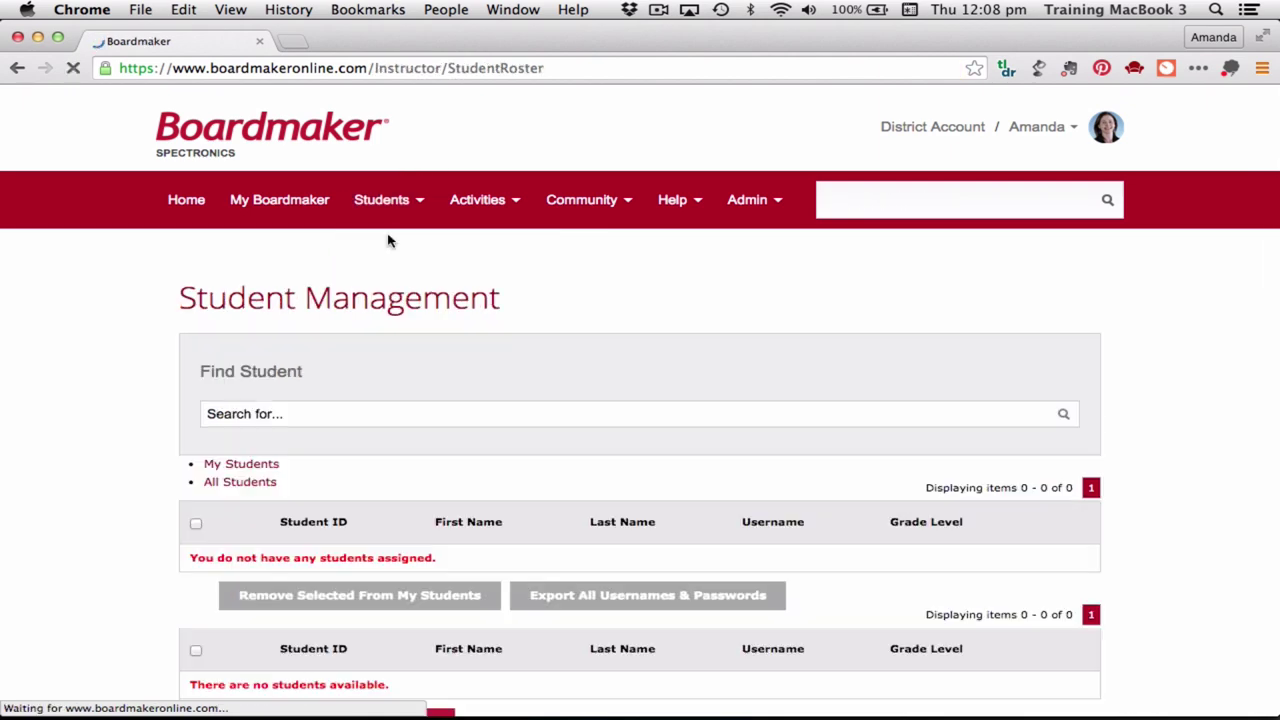
pyautogui.scroll(-5, 488, 413)
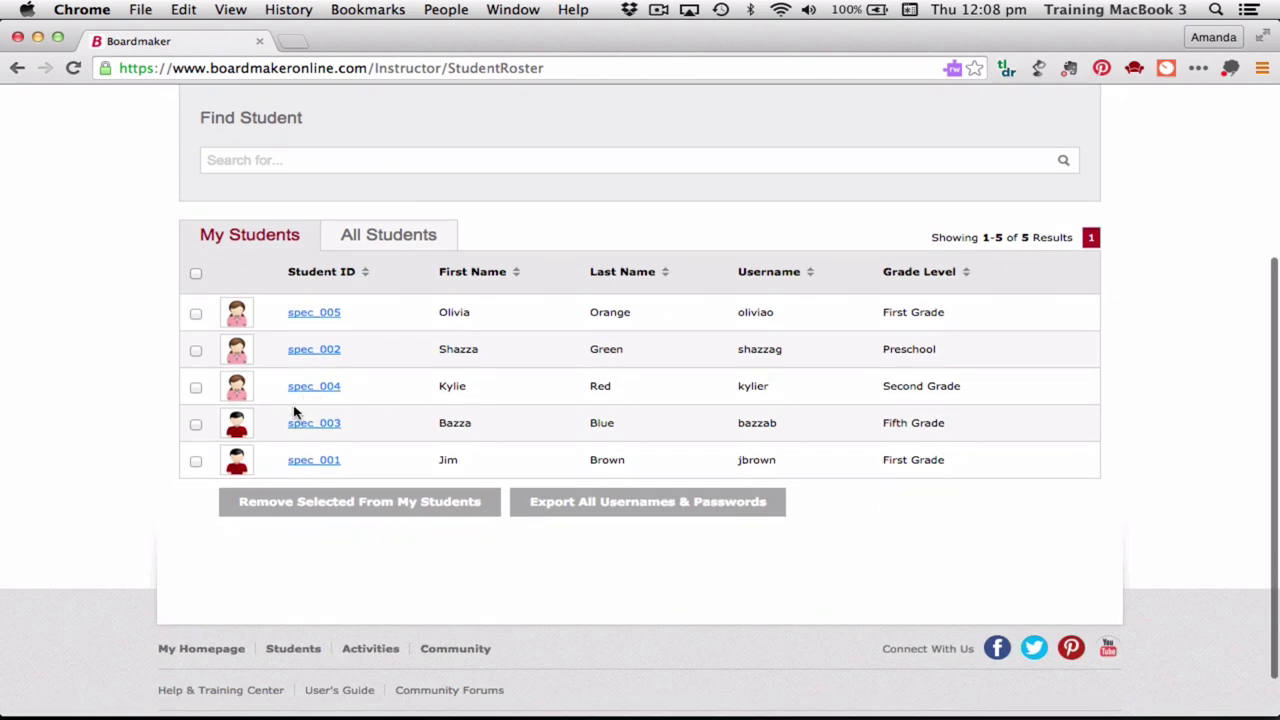
pyautogui.click(312, 425)
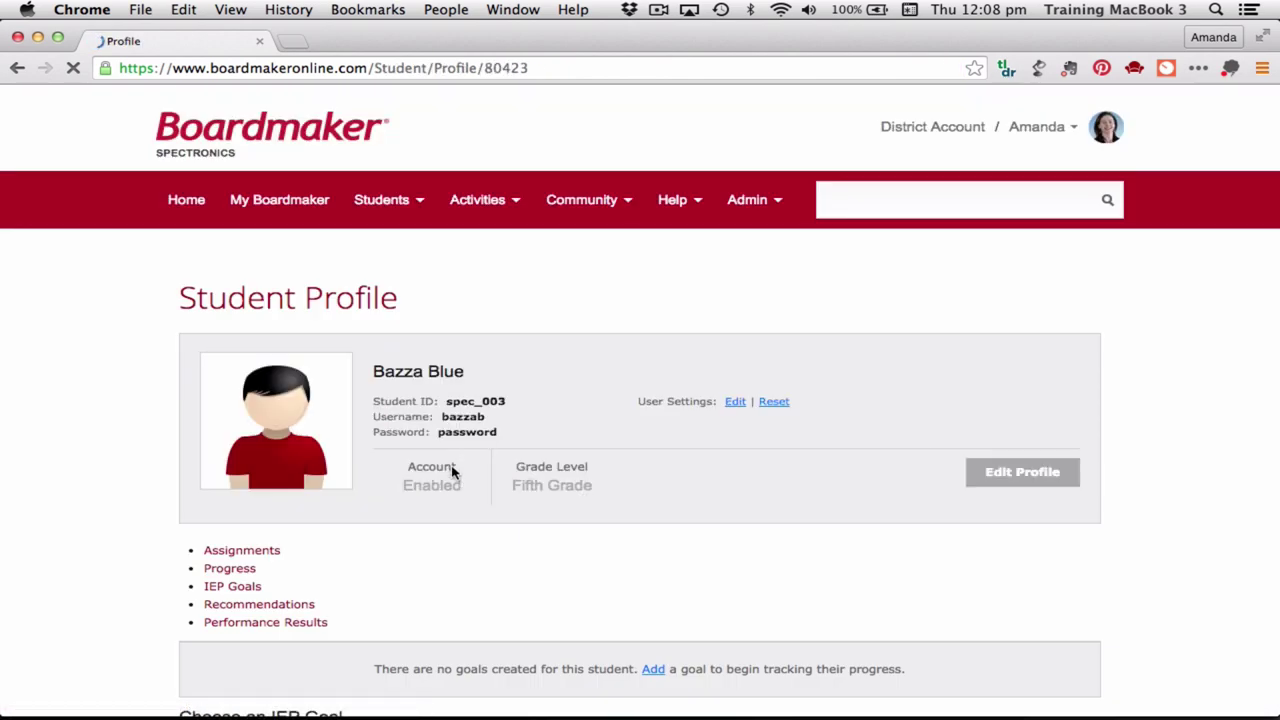
pyautogui.scroll(-1, 450, 470)
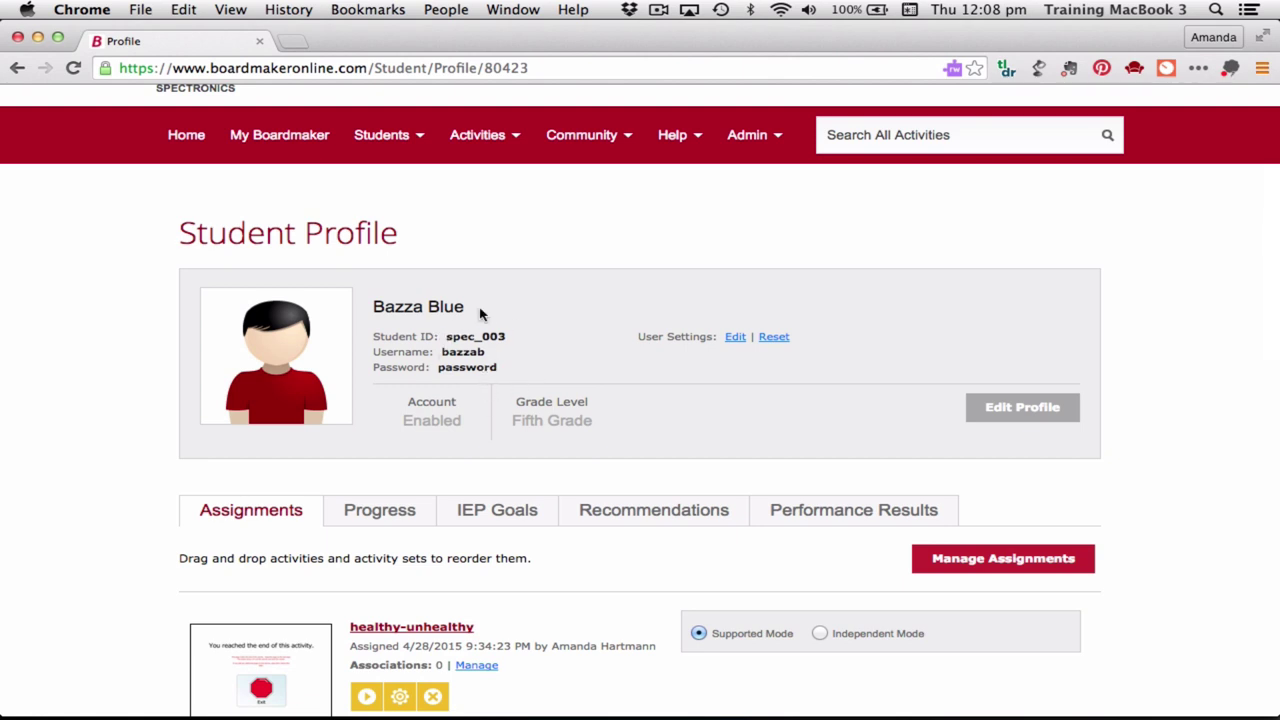
pyautogui.scroll(-1, 455, 333)
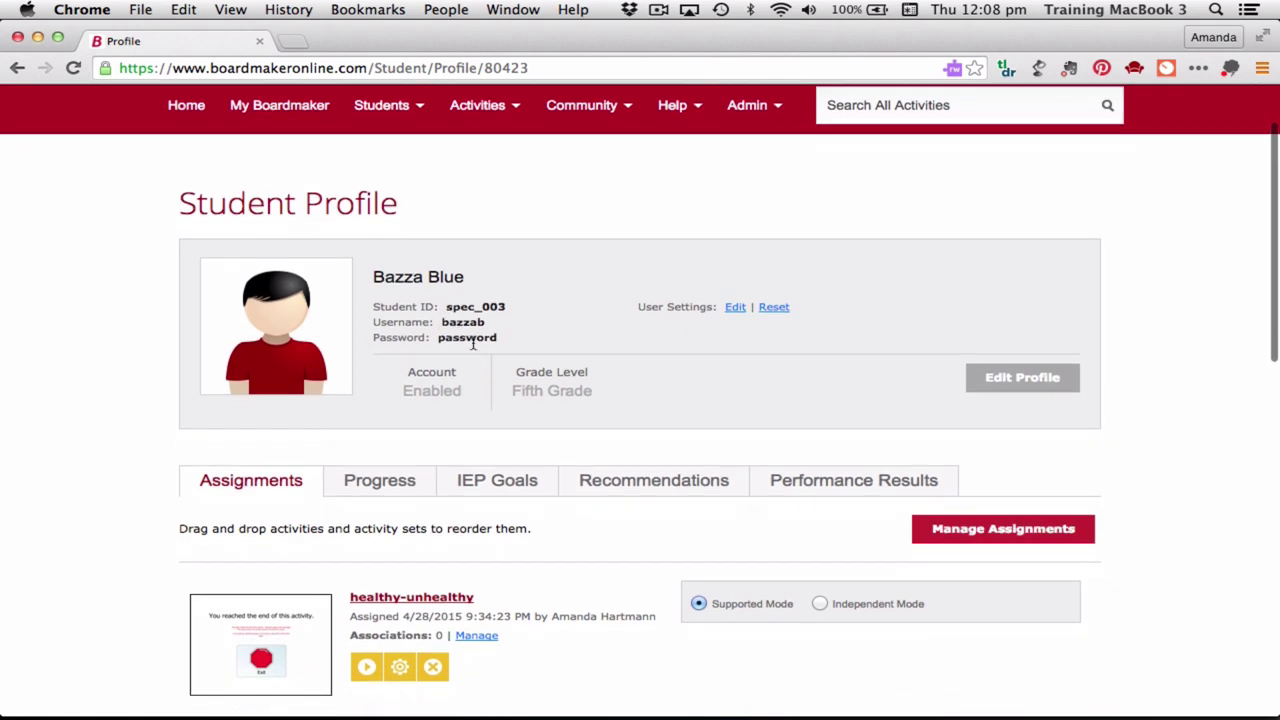
pyautogui.scroll(-2, 471, 310)
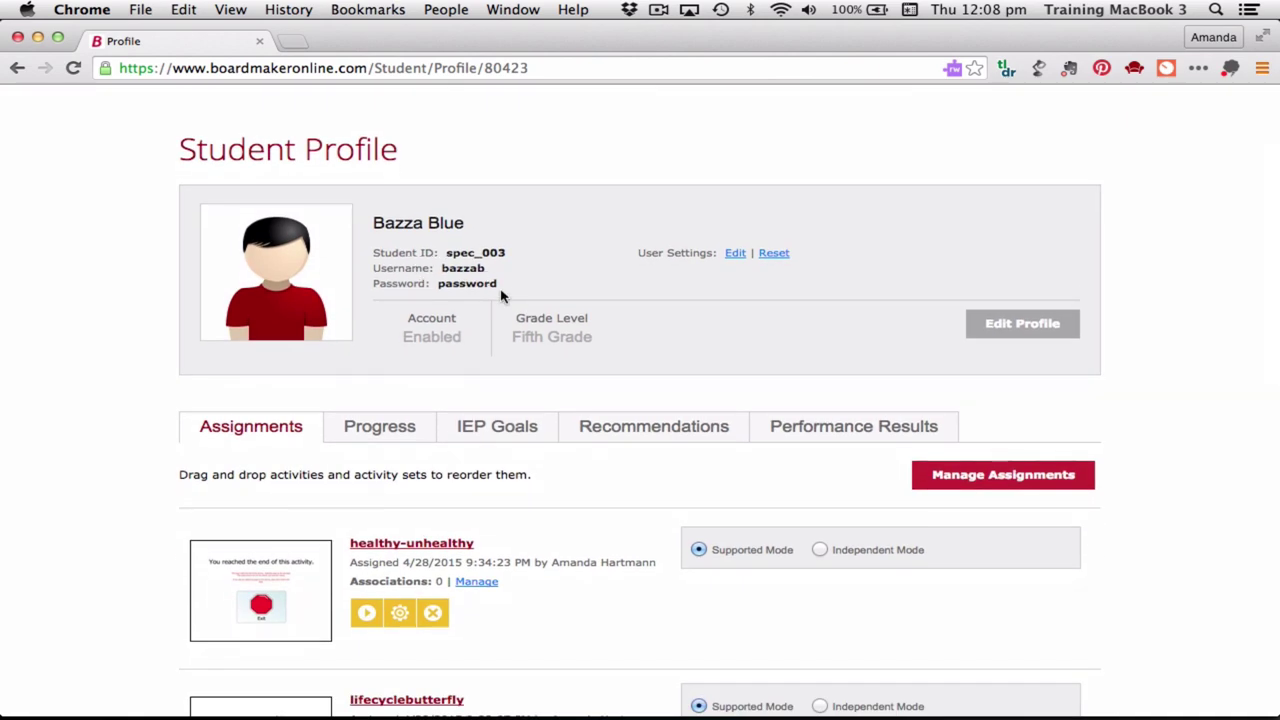
pyautogui.scroll(-2, 501, 294)
pyautogui.scroll(2, 501, 294)
pyautogui.scroll(1, 501, 296)
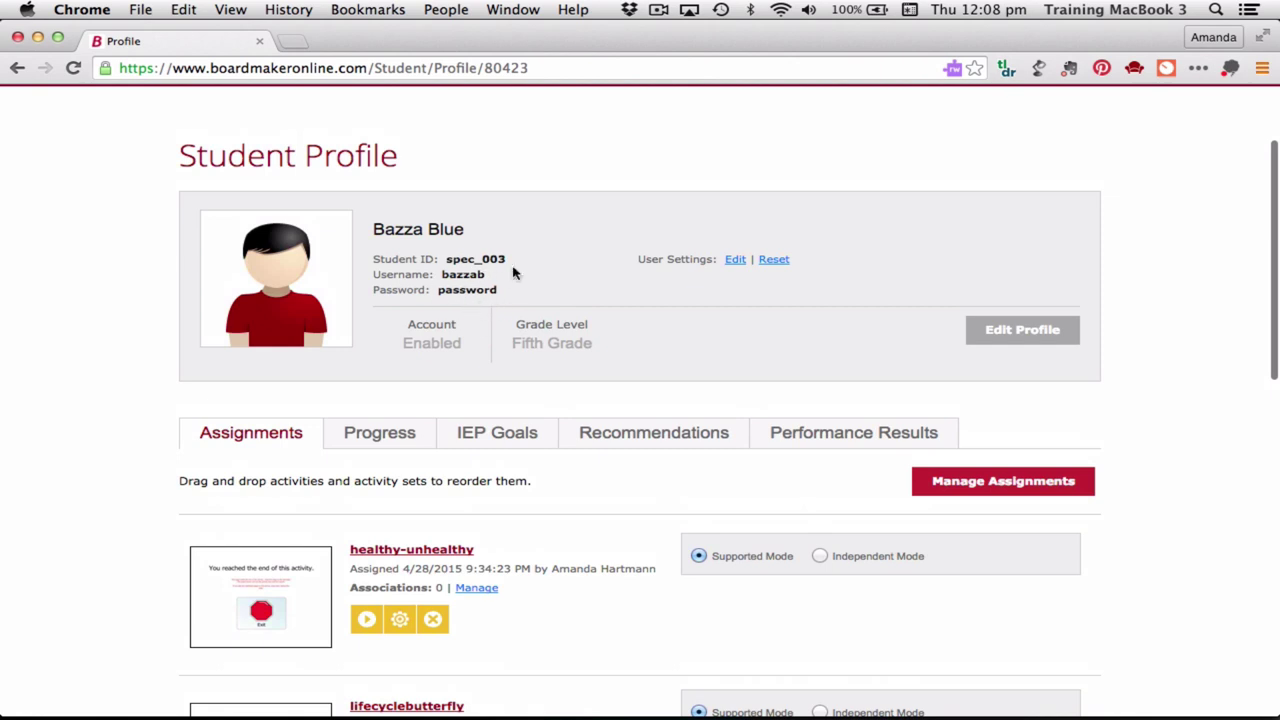
# Step: Review all activities assigned to the student, from healthy-unhealthy to Common Text Types: Name Poem
pyautogui.scroll(-5, 475, 296)
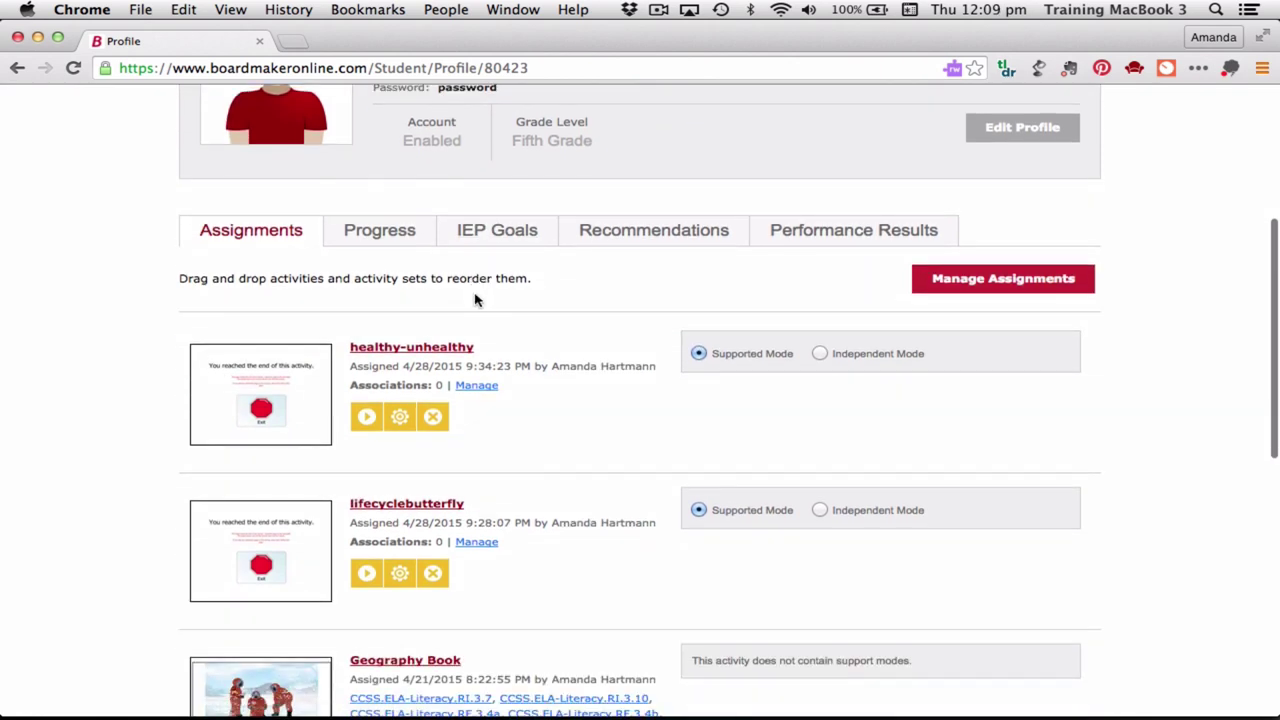
pyautogui.scroll(-5, 283, 371)
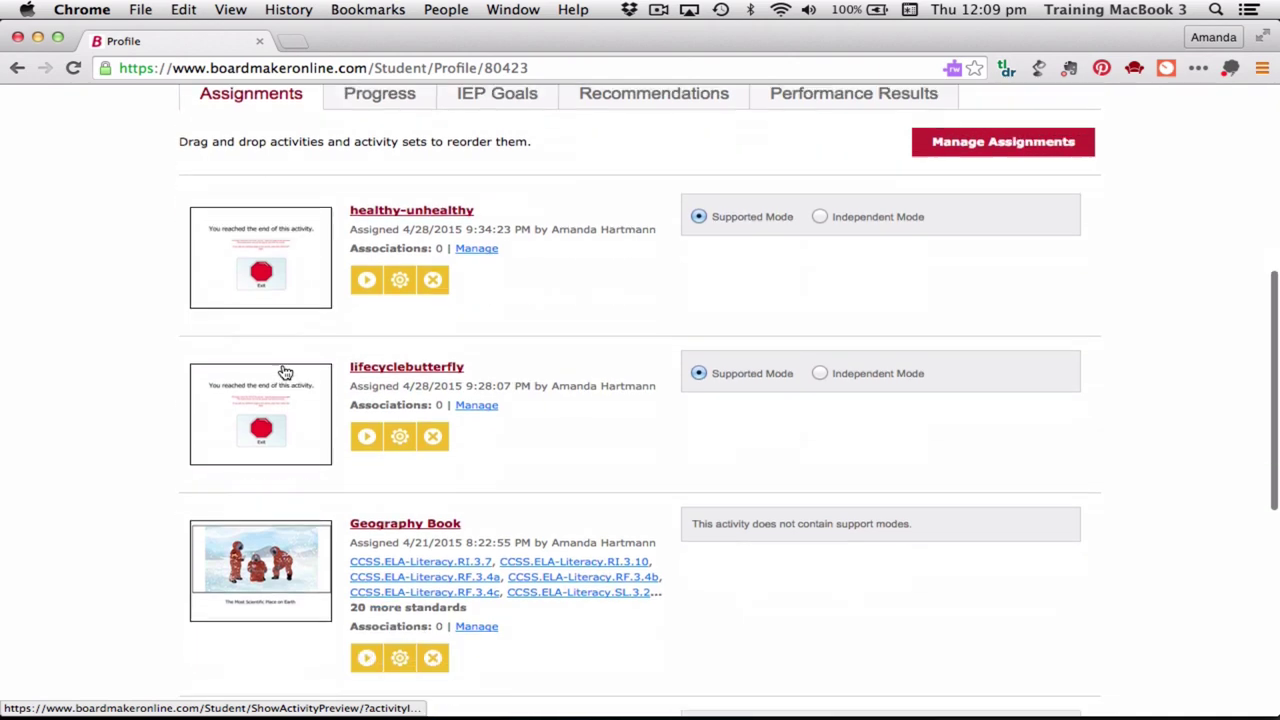
pyautogui.scroll(-10, 283, 371)
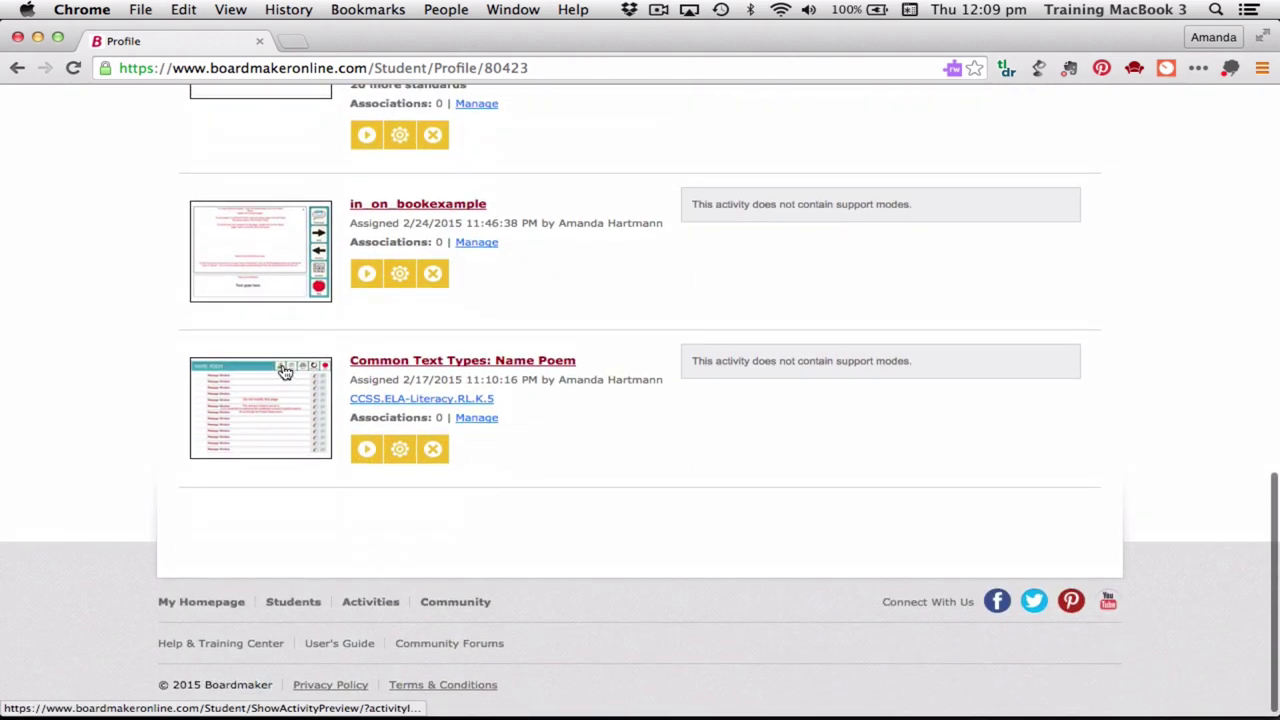
pyautogui.scroll(11, 285, 372)
pyautogui.scroll(7, 285, 372)
pyautogui.scroll(-10, 285, 372)
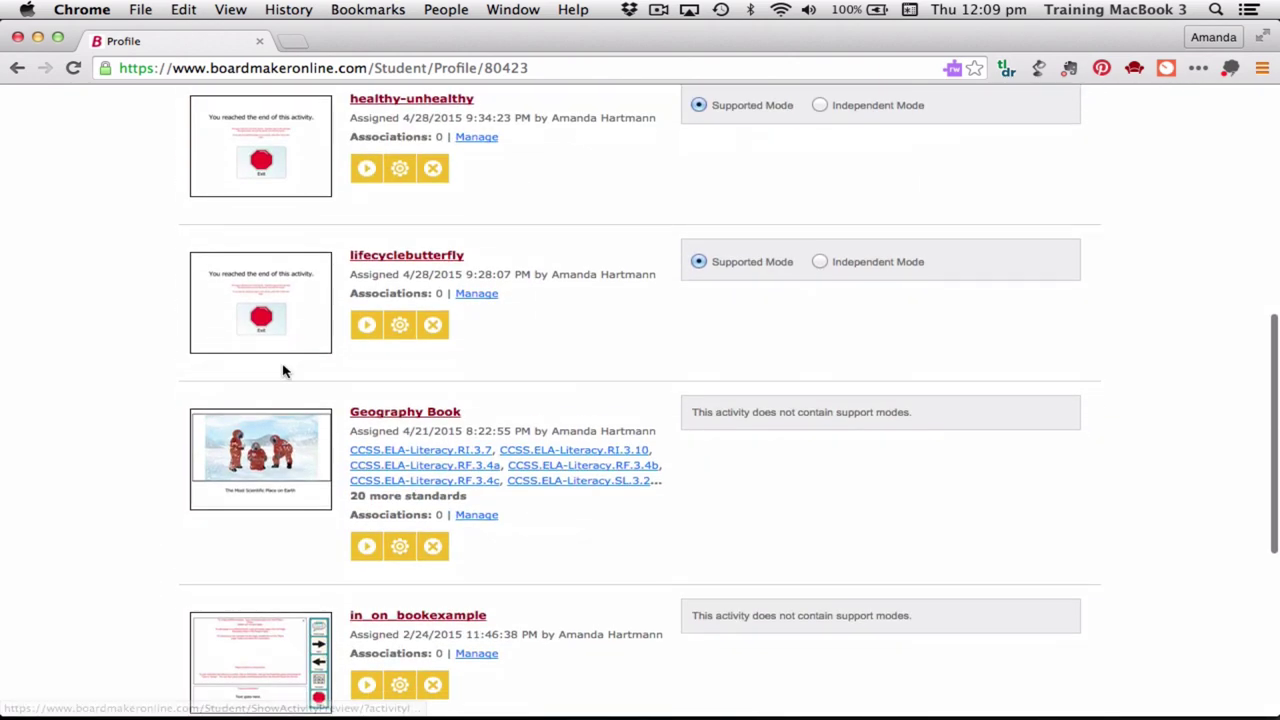
pyautogui.scroll(-7, 285, 372)
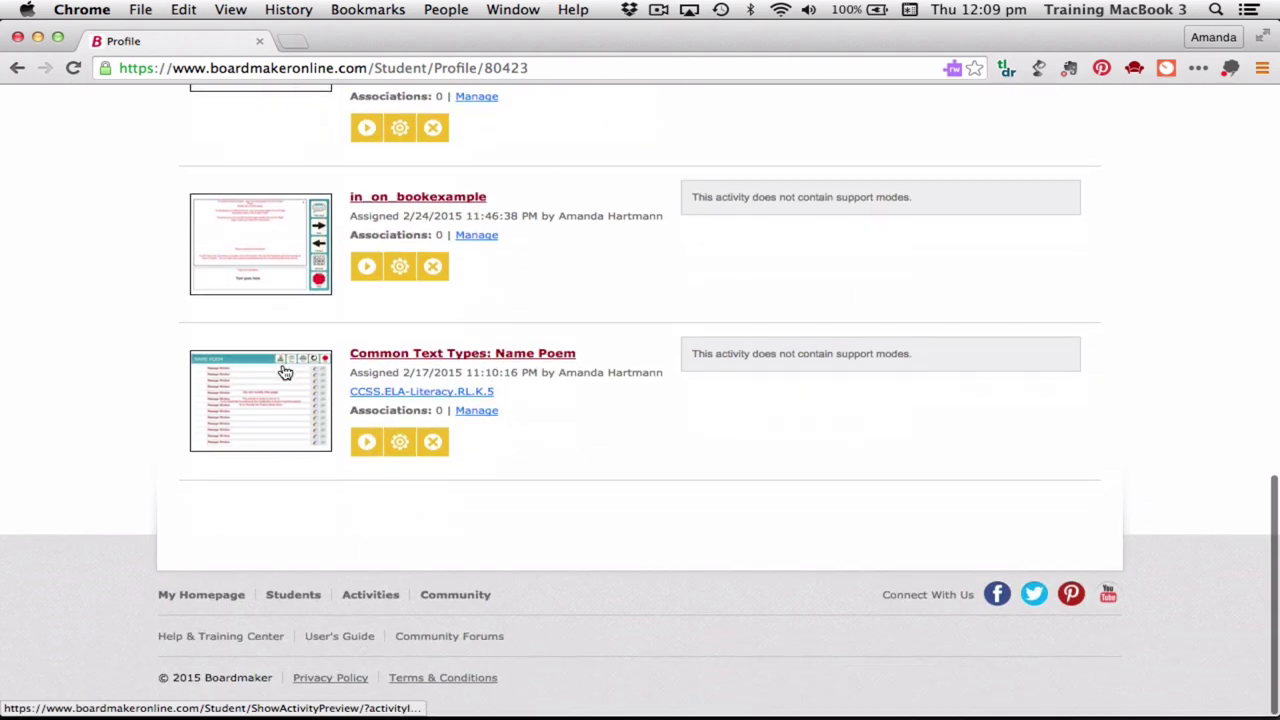
pyautogui.scroll(5, 283, 370)
pyautogui.scroll(7, 283, 371)
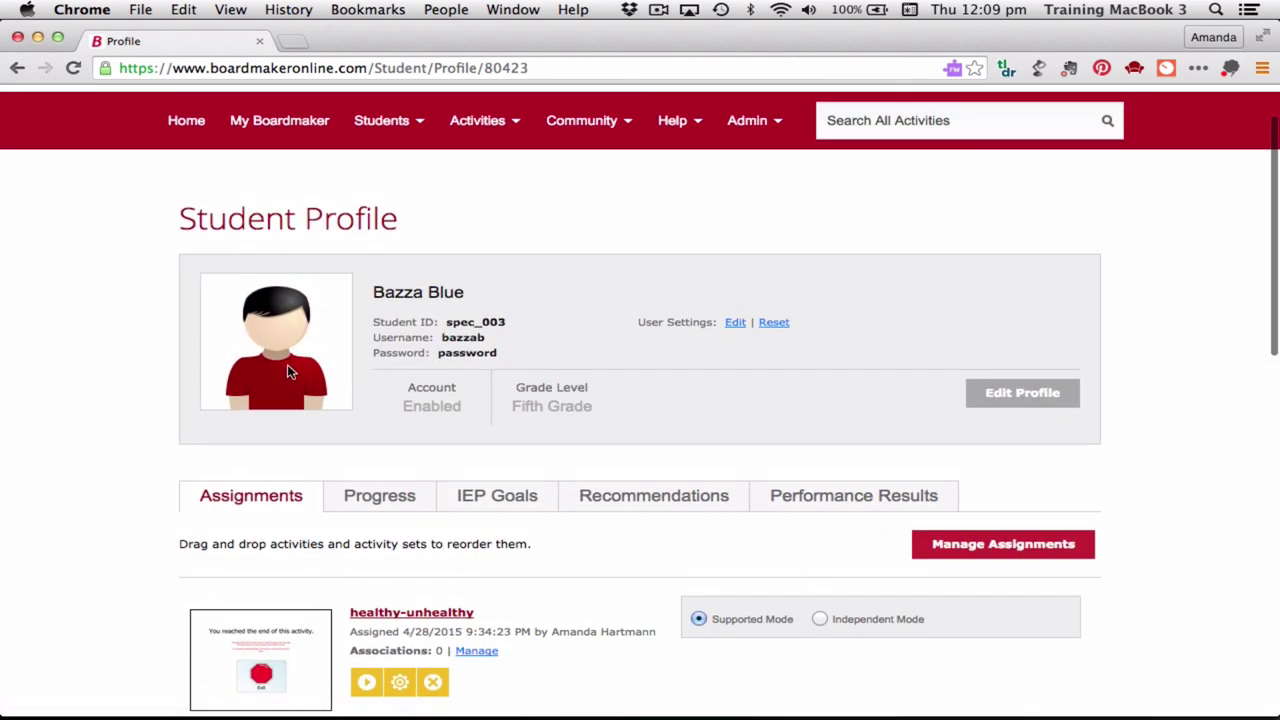
pyautogui.scroll(-3, 445, 528)
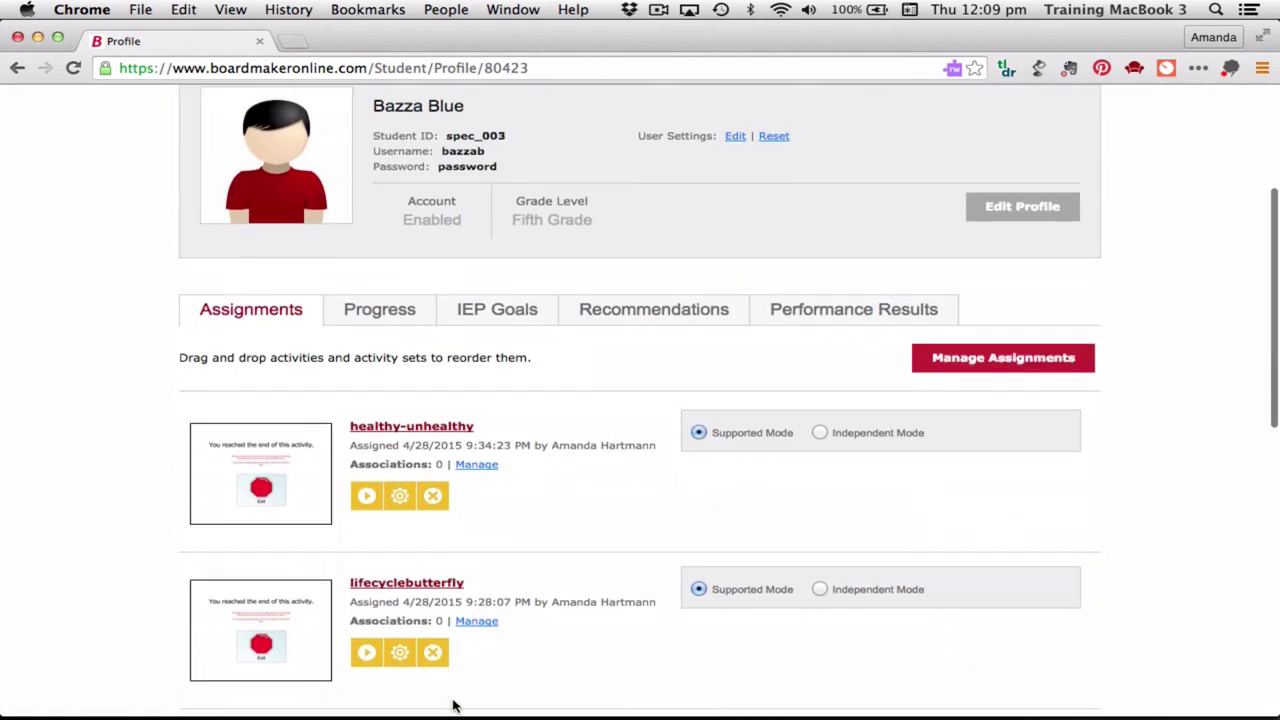
pyautogui.scroll(5, 451, 700)
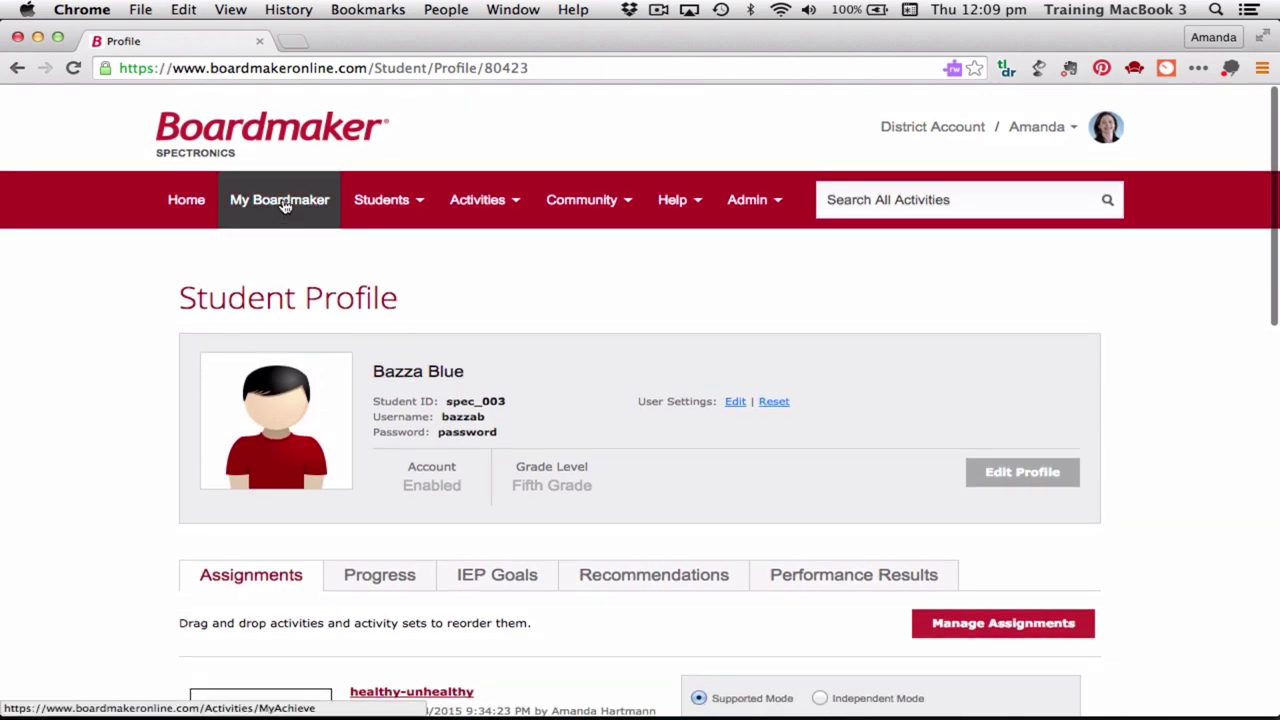
# Step: Return to My Boardmaker and browse the saved activities and folders for one to assign
pyautogui.click(284, 205)
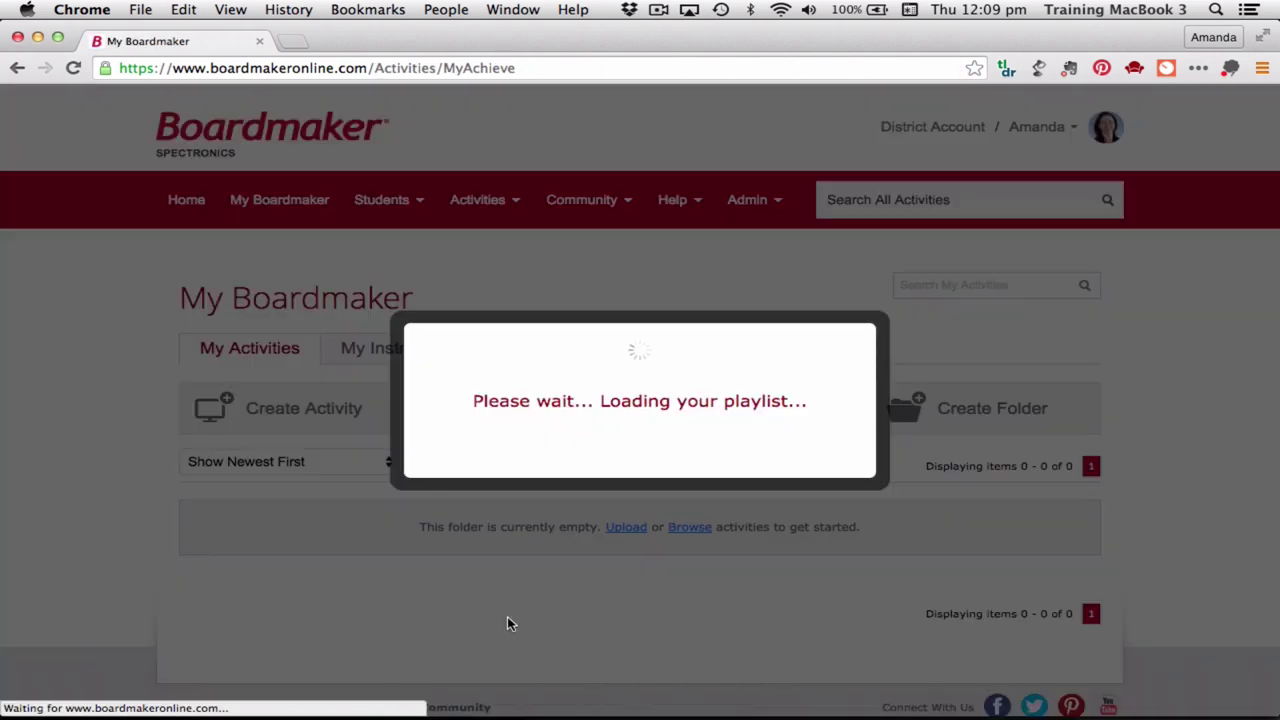
pyautogui.scroll(-4, 494, 623)
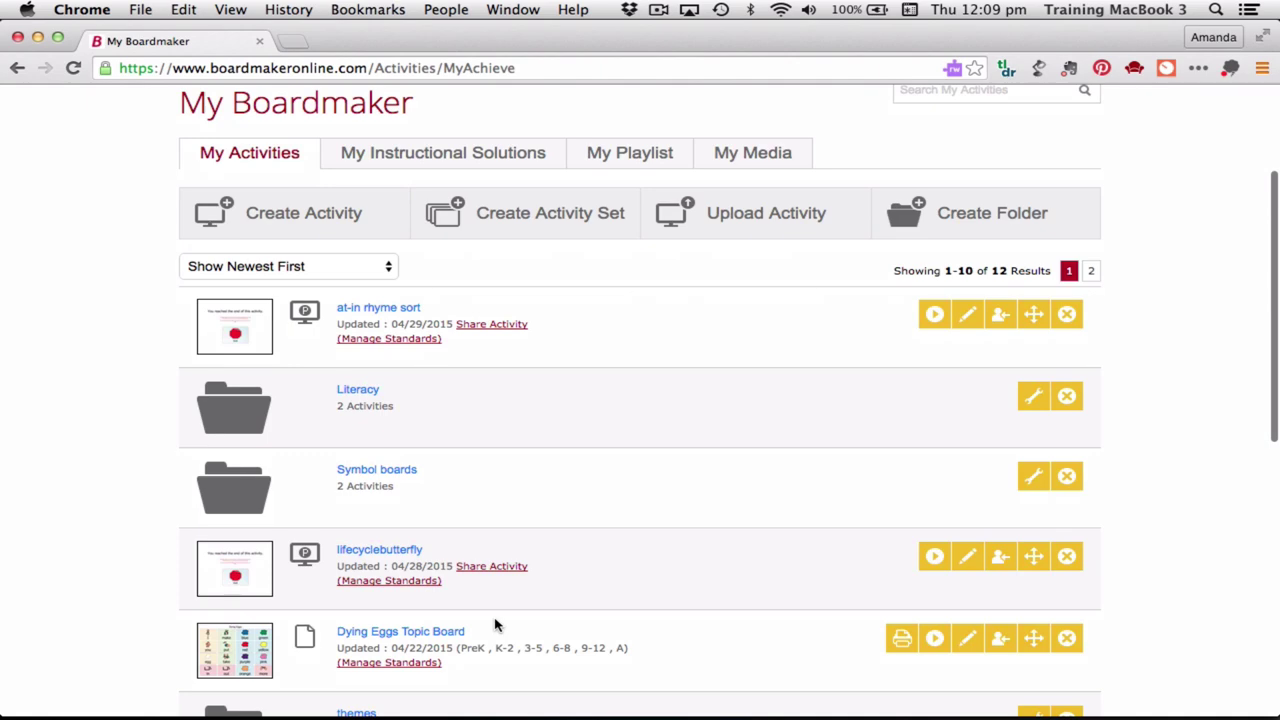
pyautogui.scroll(-2, 494, 623)
pyautogui.scroll(-5, 494, 625)
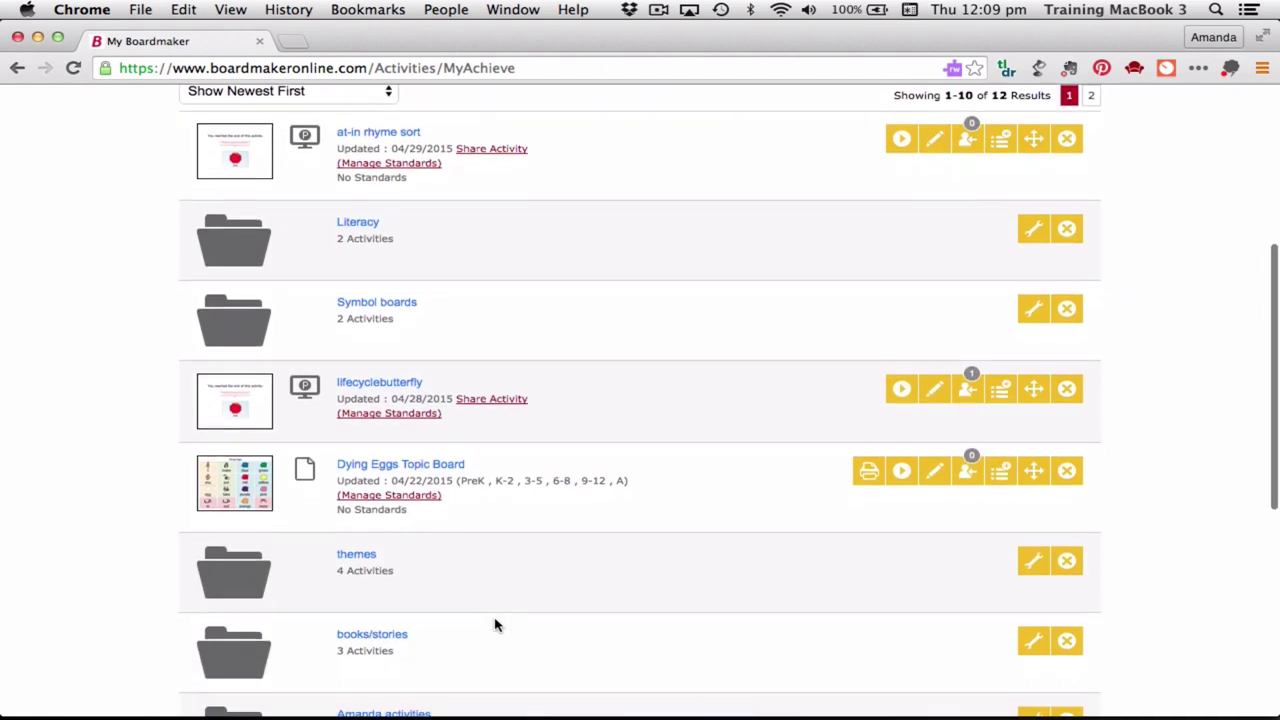
pyautogui.scroll(-5, 494, 625)
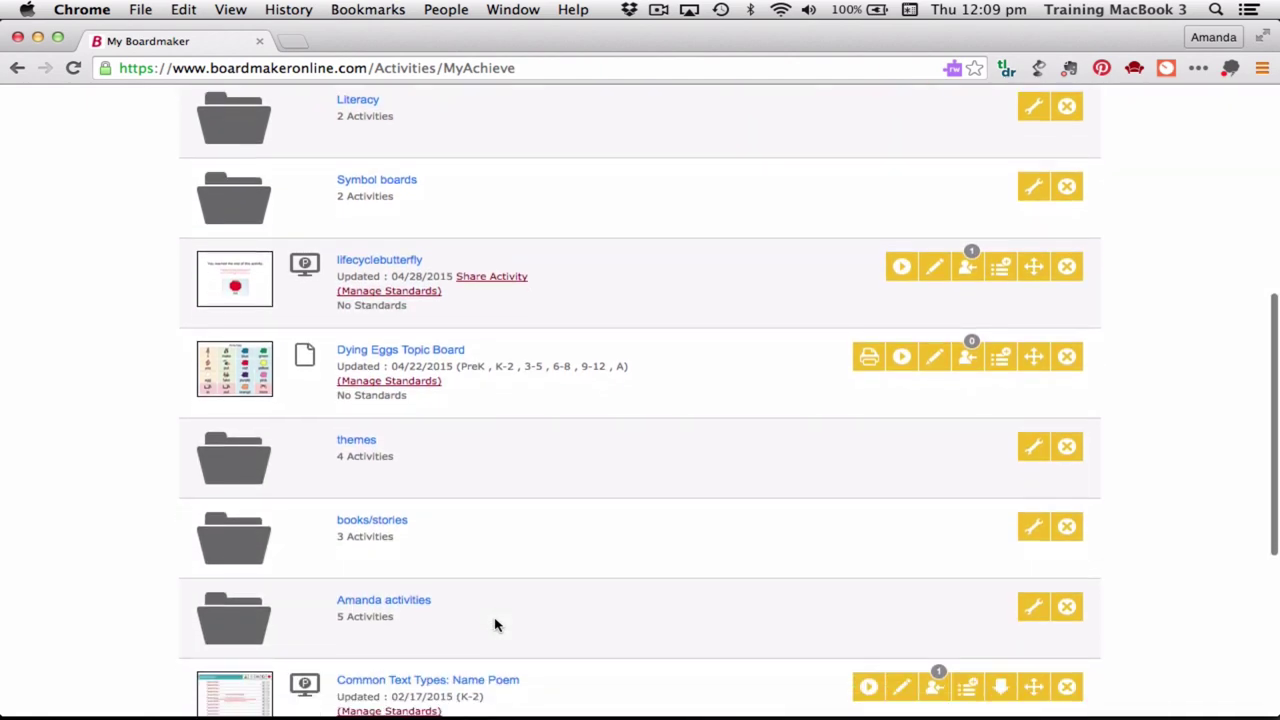
pyautogui.scroll(-4, 494, 625)
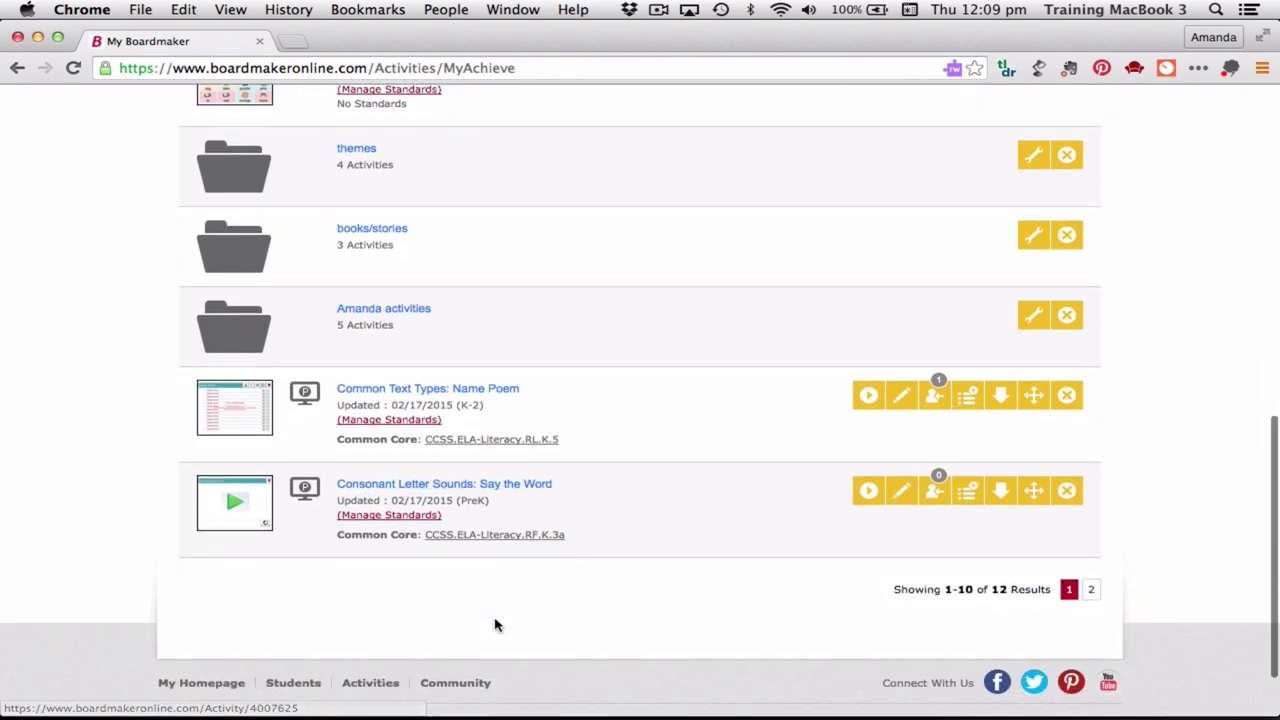
pyautogui.scroll(12, 495, 625)
pyautogui.scroll(4, 494, 625)
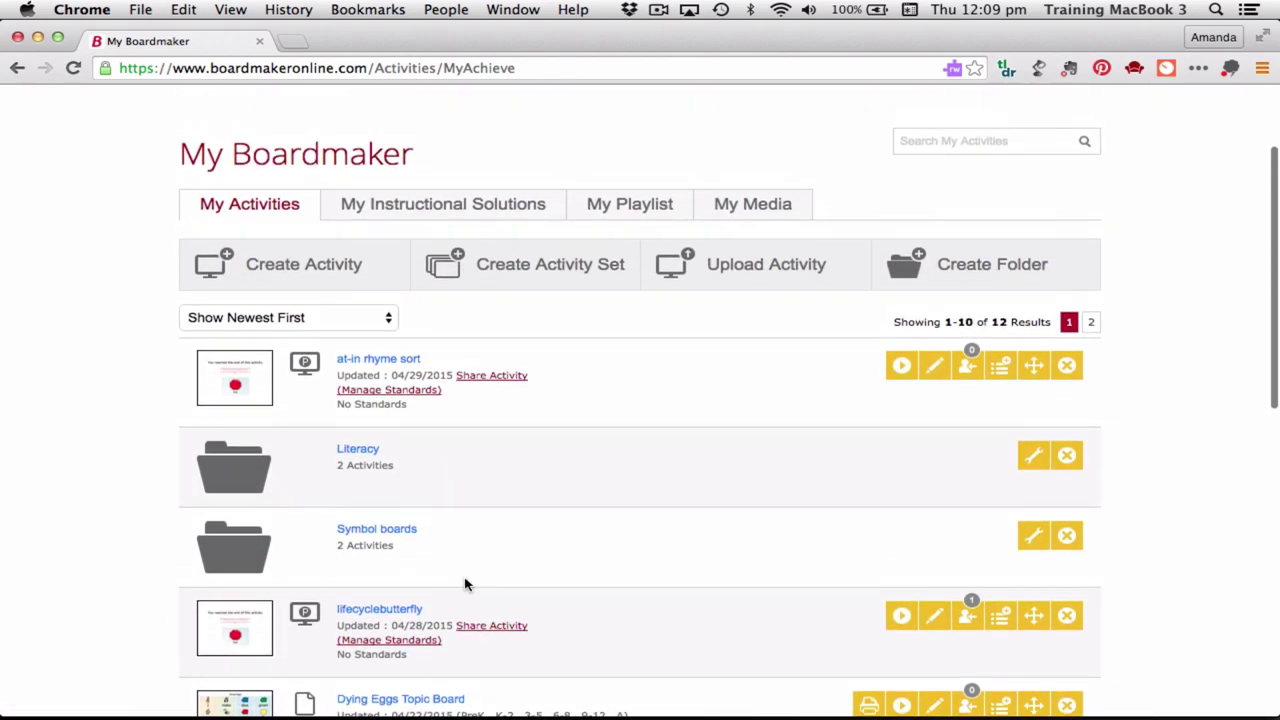
# Step: Open the at-in rhyme sort activity and assign it to the fifth-grade student
pyautogui.click(393, 361)
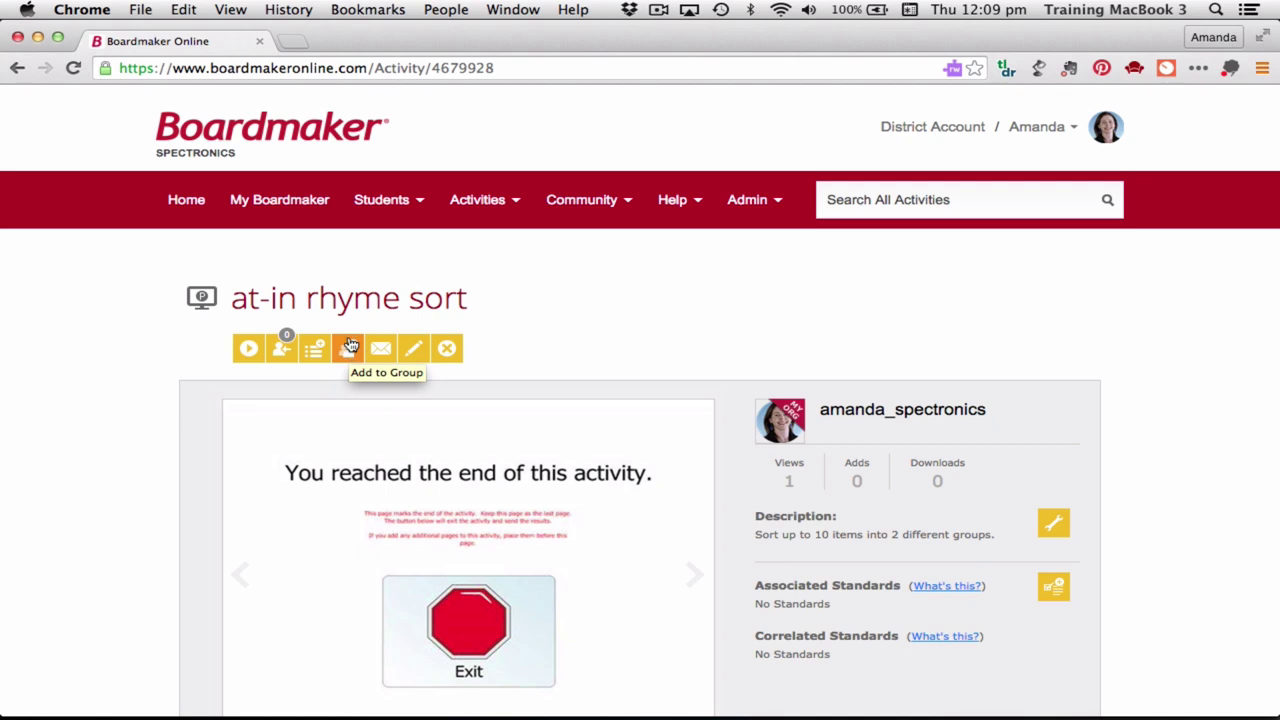
pyautogui.click(285, 350)
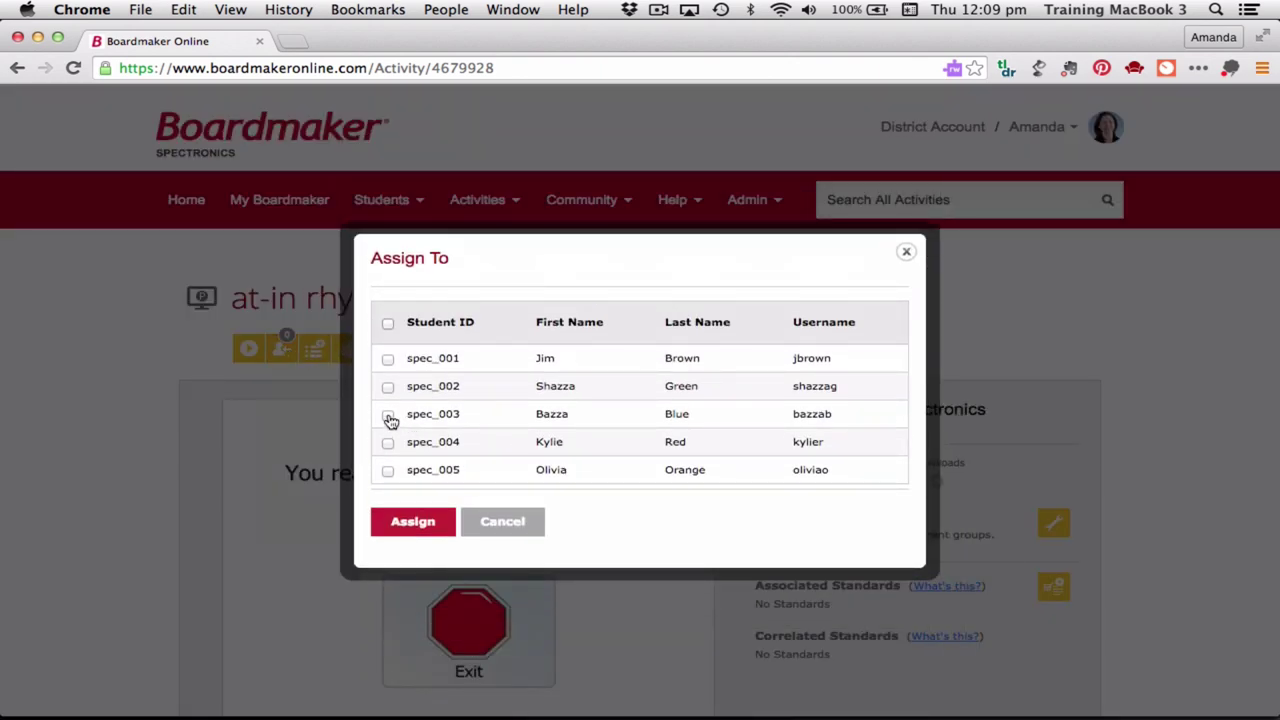
pyautogui.click(414, 522)
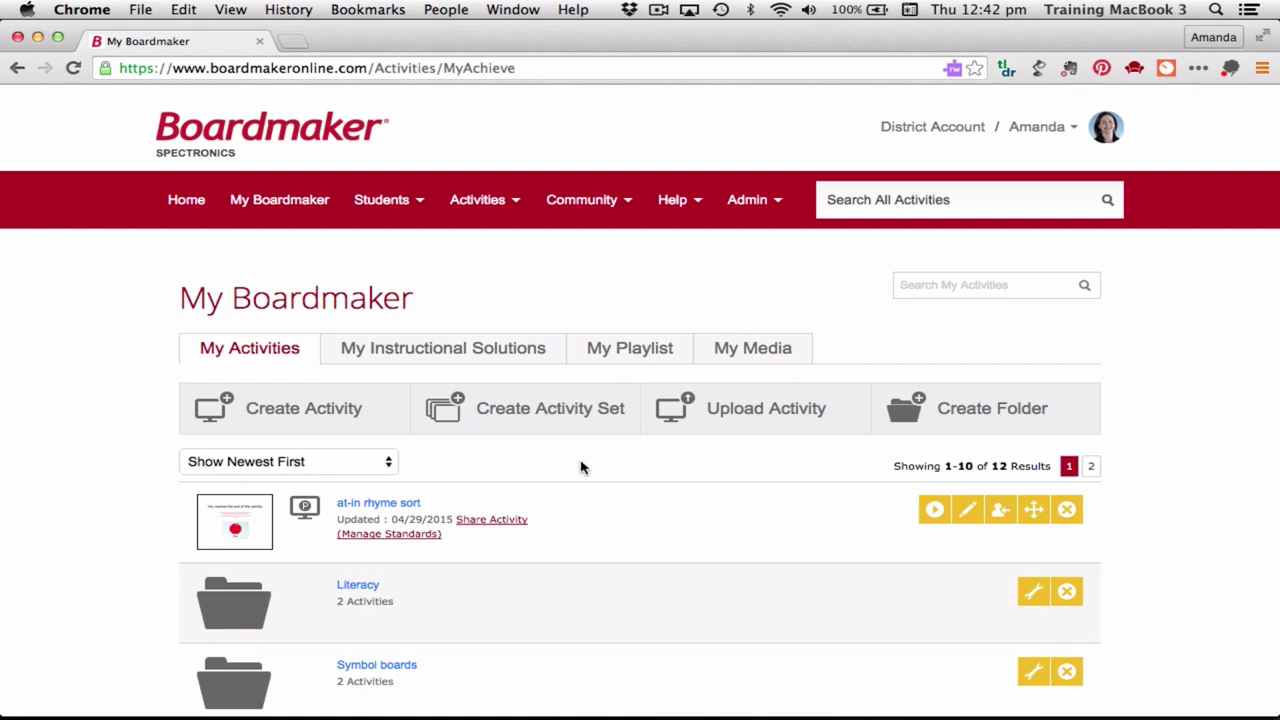
# Step: Open the CVC folder inside Literacy and add the CVC Word Builder activity to the playlist
pyautogui.scroll(-2, 575, 489)
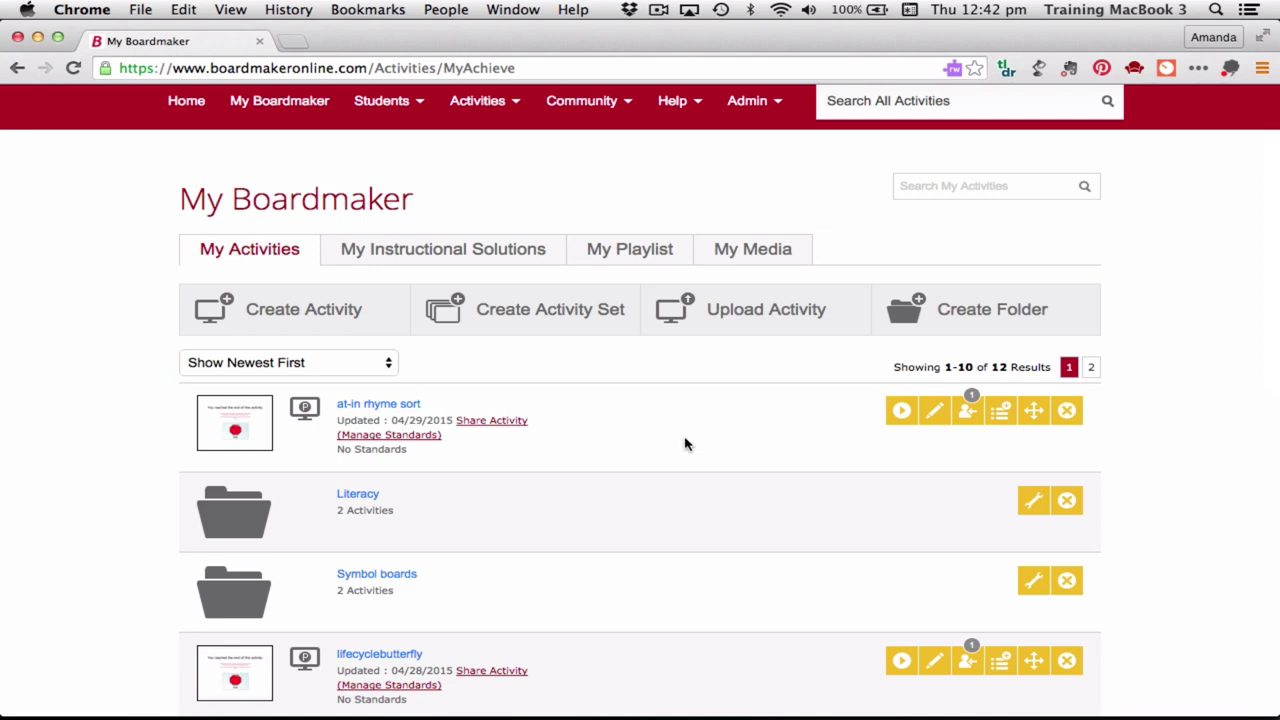
pyautogui.scroll(-3, 621, 489)
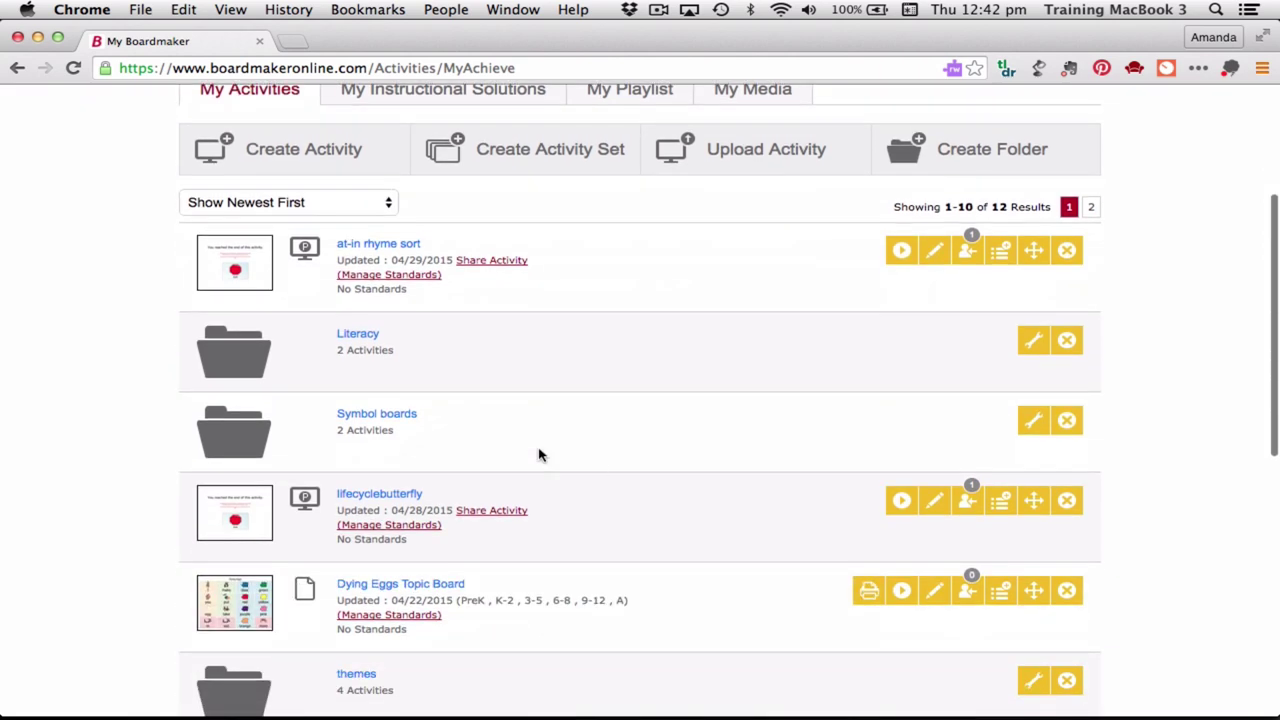
pyautogui.click(362, 336)
pyautogui.click(350, 388)
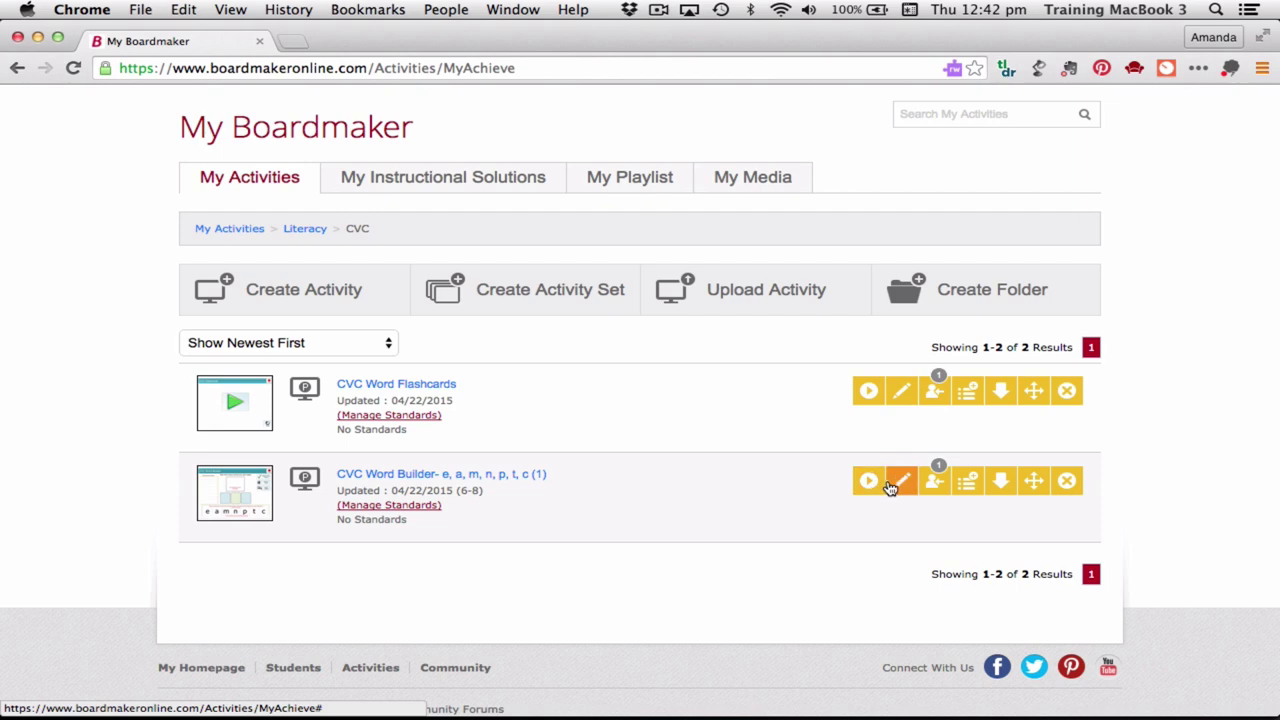
pyautogui.click(969, 482)
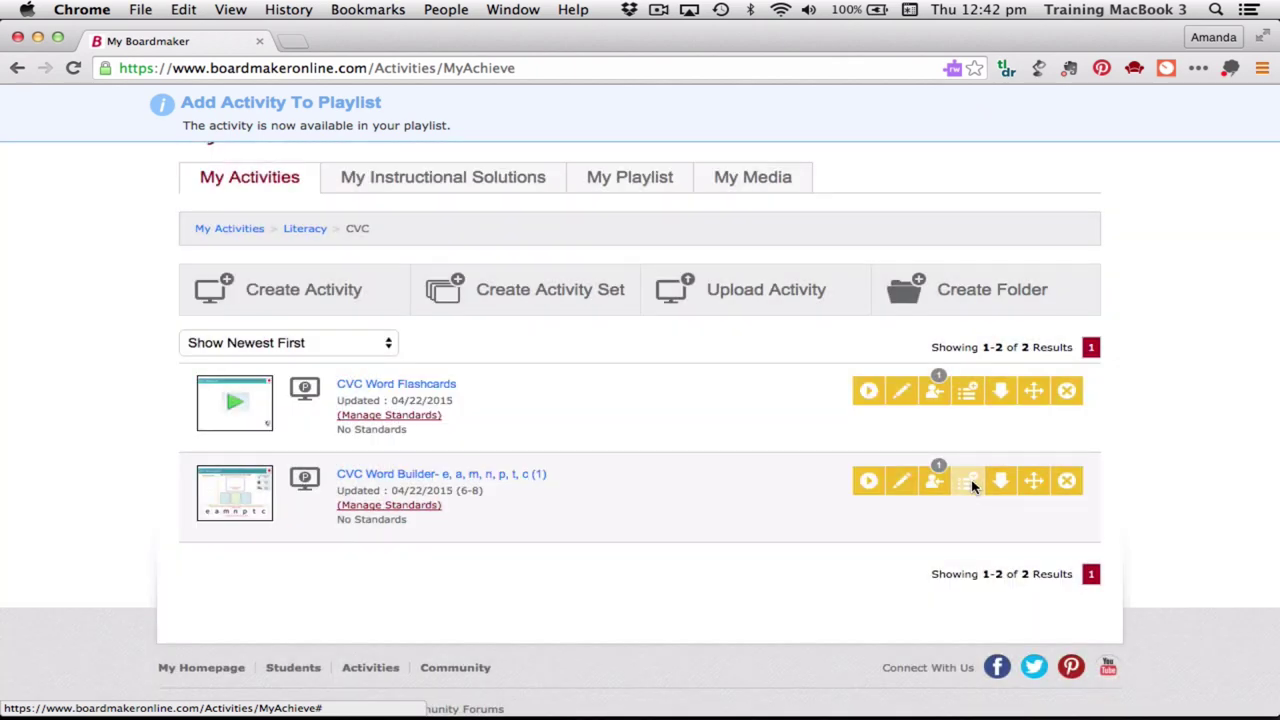
# Step: Open My Playlist and review its activities, from CVC Word Builder through the Quiz Show Series and Early Literacy Pack entries
pyautogui.click(660, 180)
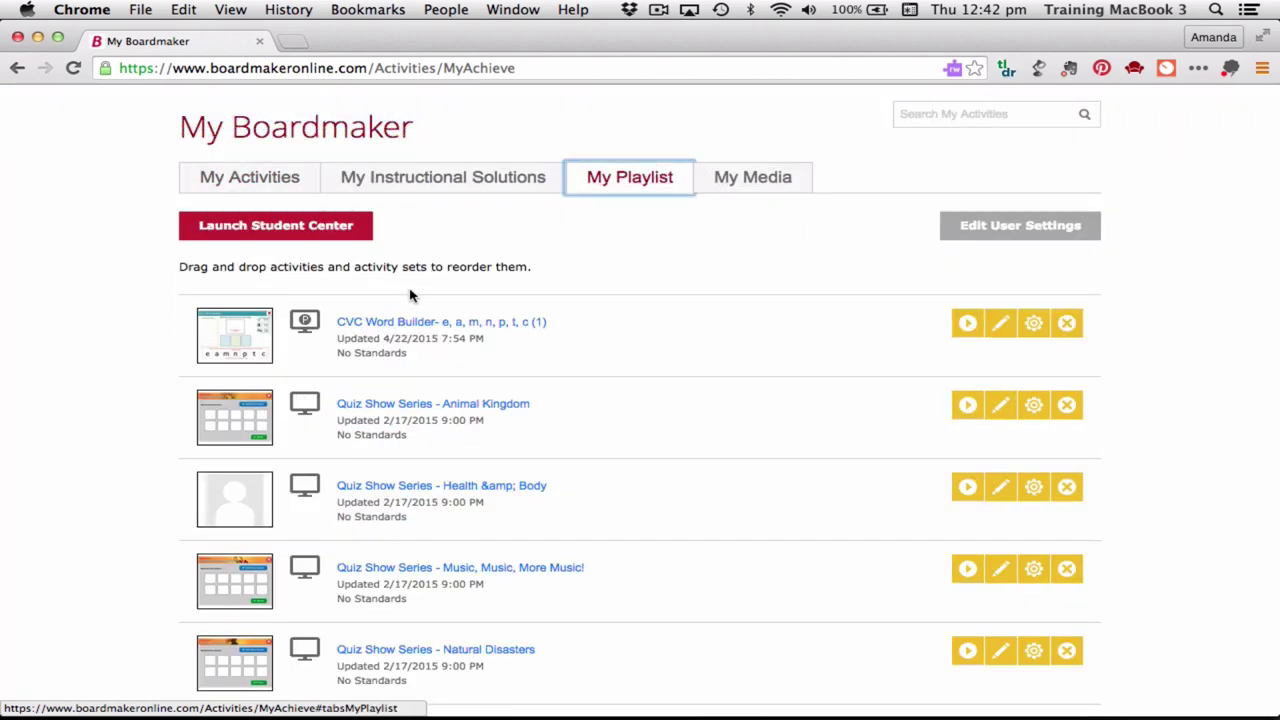
pyautogui.scroll(-10, 620, 450)
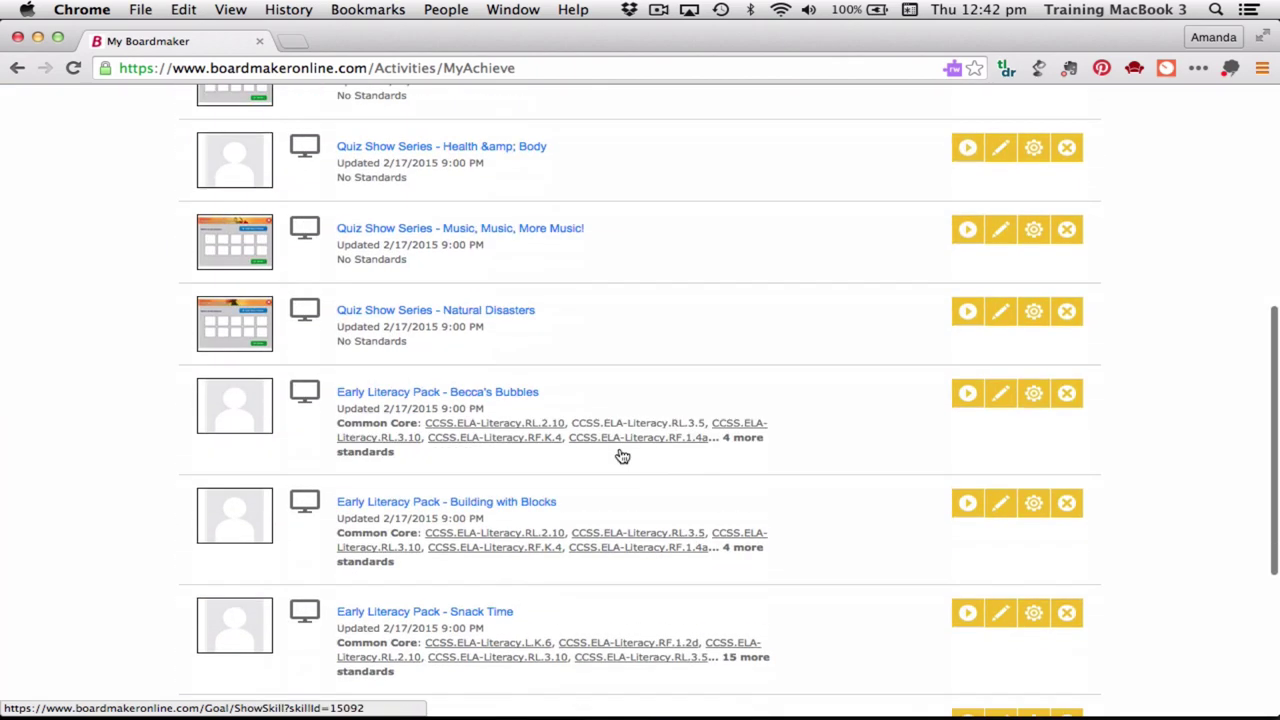
pyautogui.scroll(10, 620, 452)
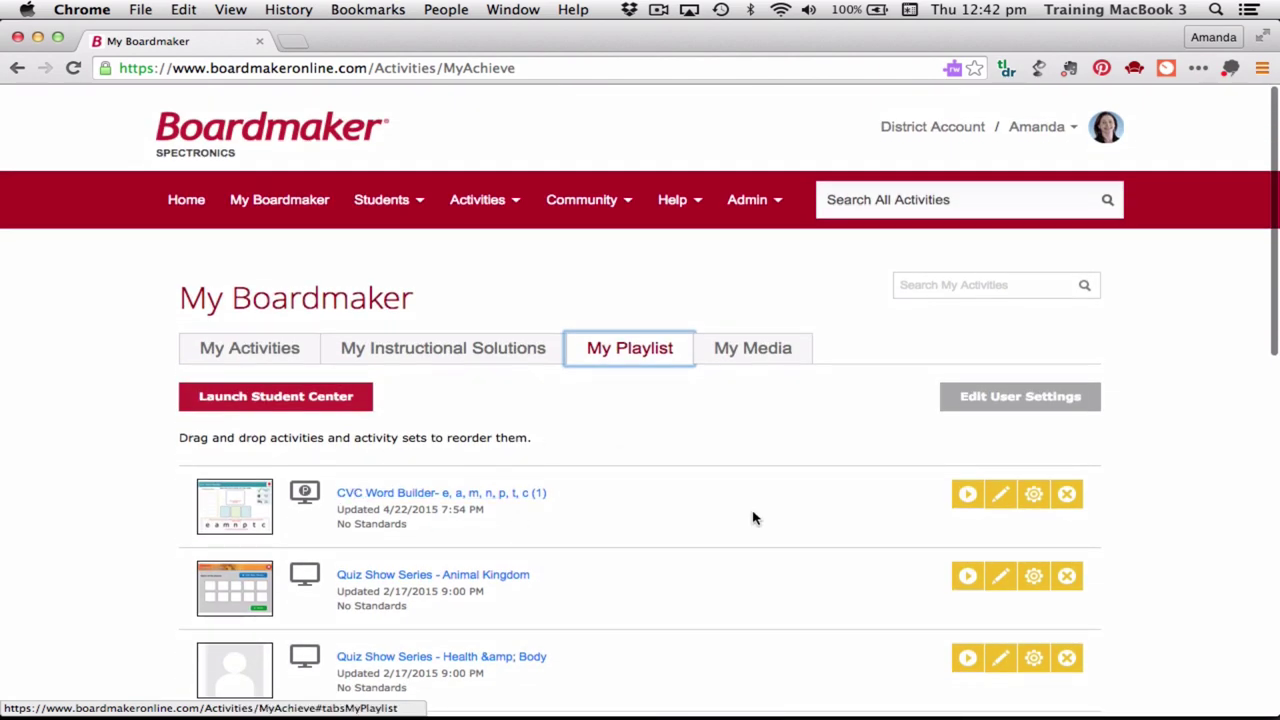
pyautogui.scroll(-5, 752, 512)
pyautogui.scroll(-3, 749, 509)
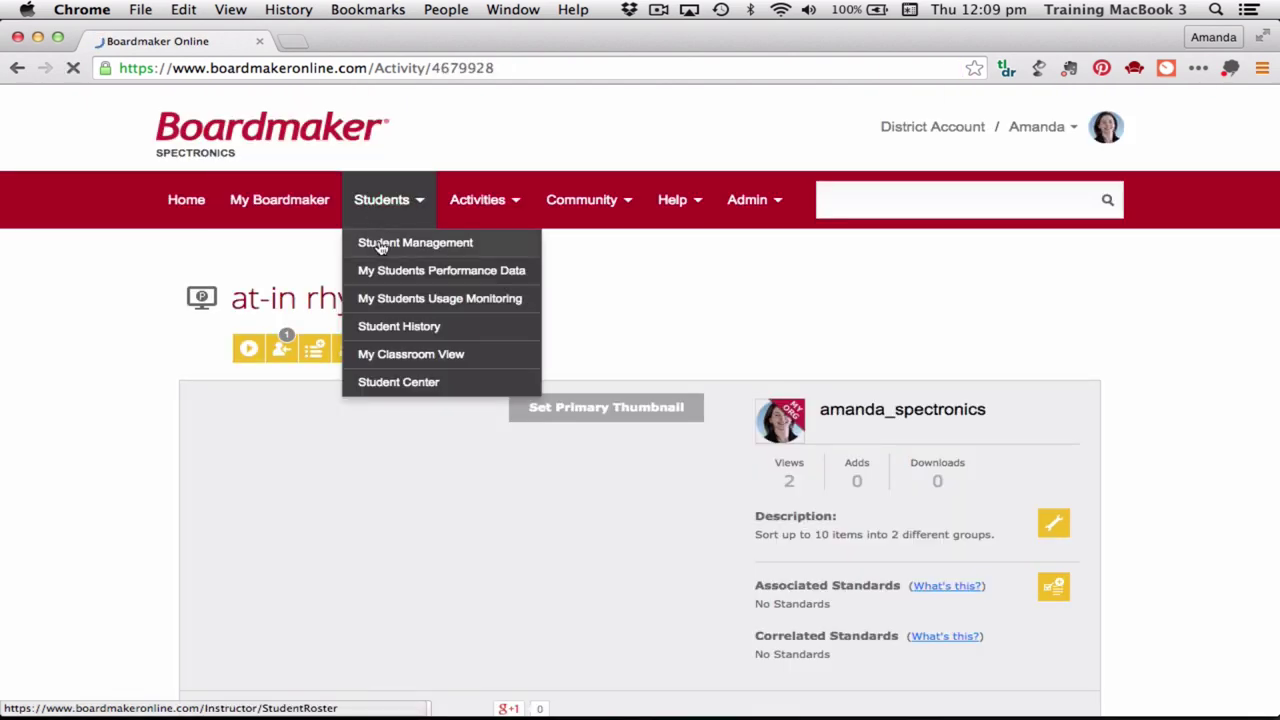
# Step: Open Student Management and review the My Students list with its usernames and grade levels
pyautogui.click(381, 247)
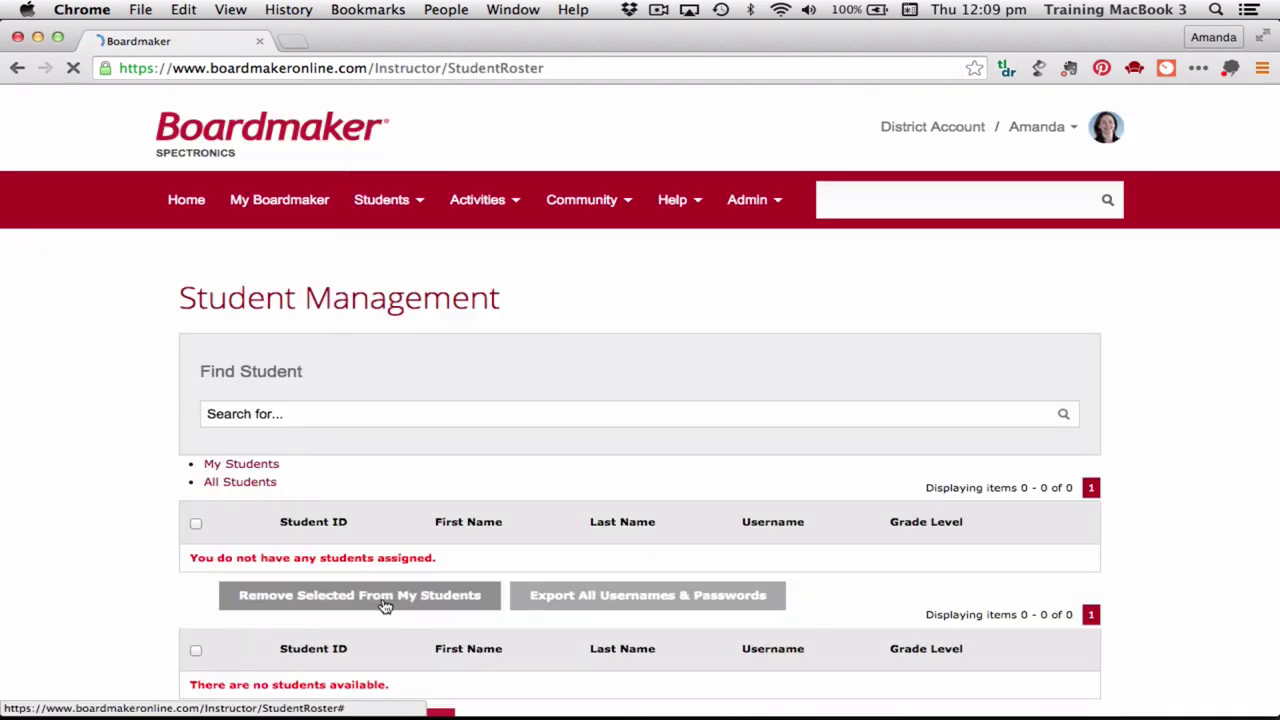
pyautogui.scroll(-3, 383, 603)
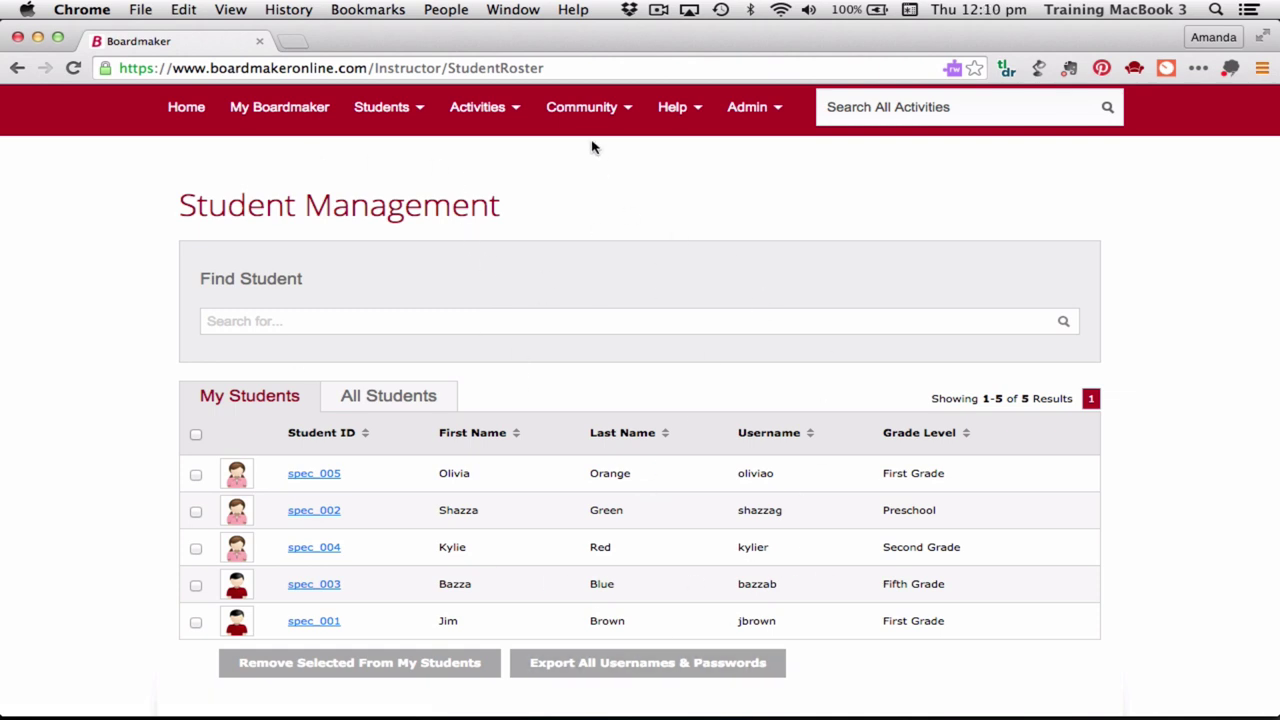
pyautogui.scroll(2, 593, 148)
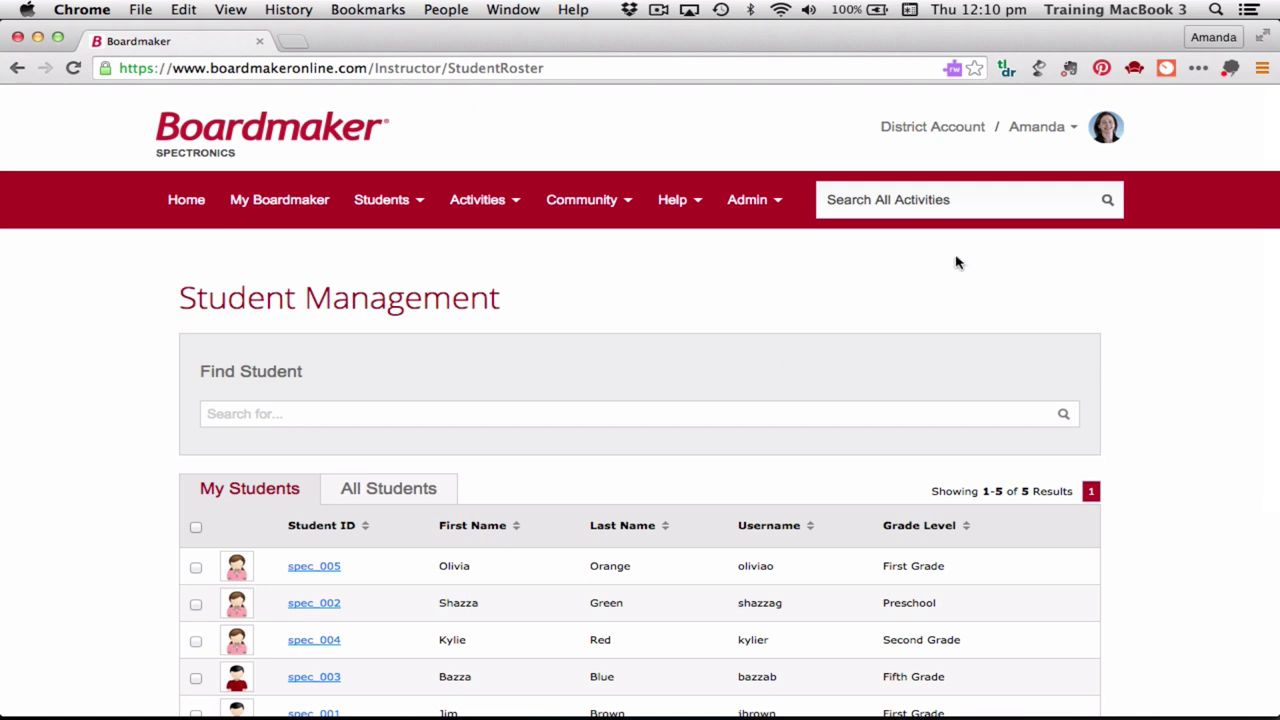
# Step: Open the Student Access section of My Account and examine the custom web address, Account ID and instructions for giving students access at home
pyautogui.click(1077, 134)
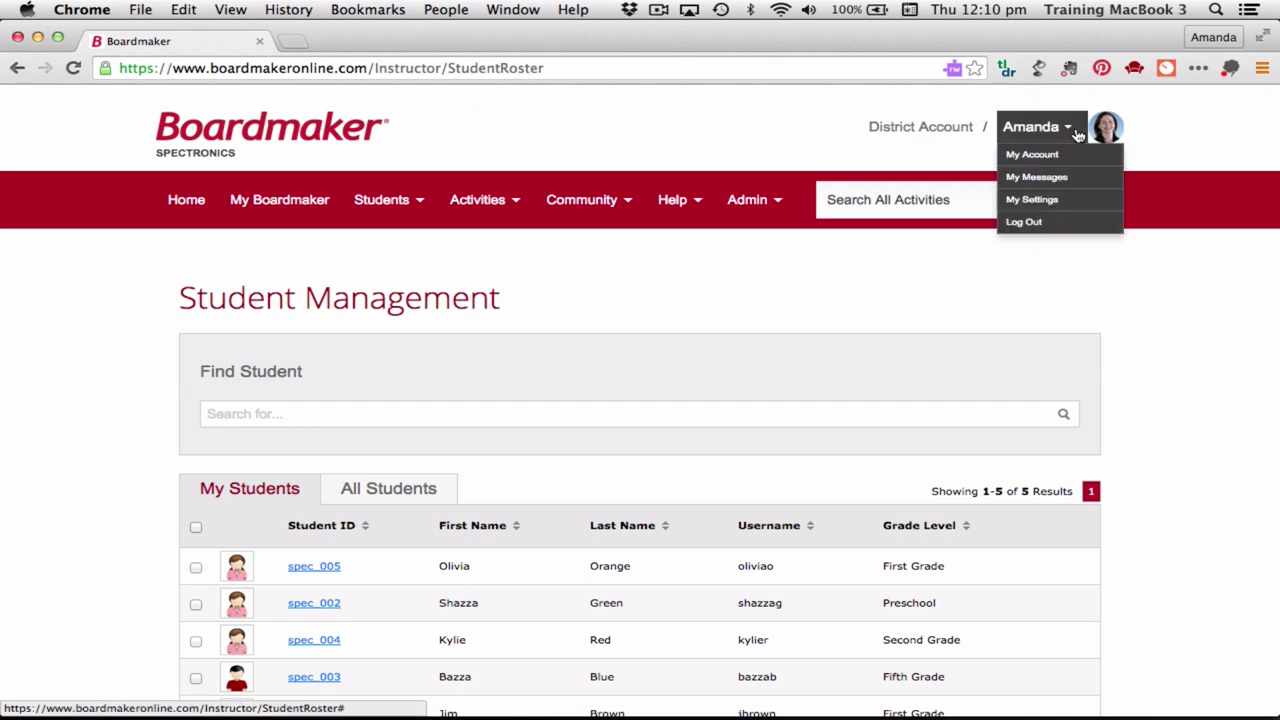
pyautogui.click(1055, 156)
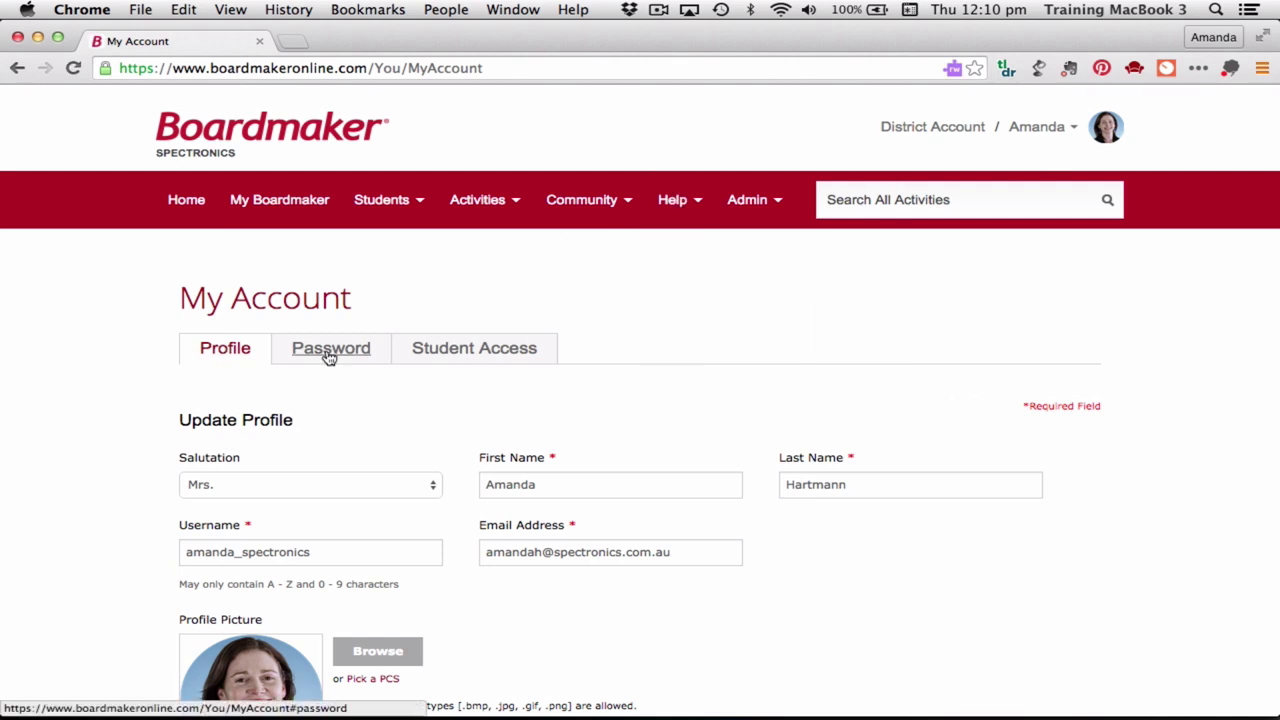
pyautogui.click(471, 350)
pyautogui.scroll(-3, 488, 432)
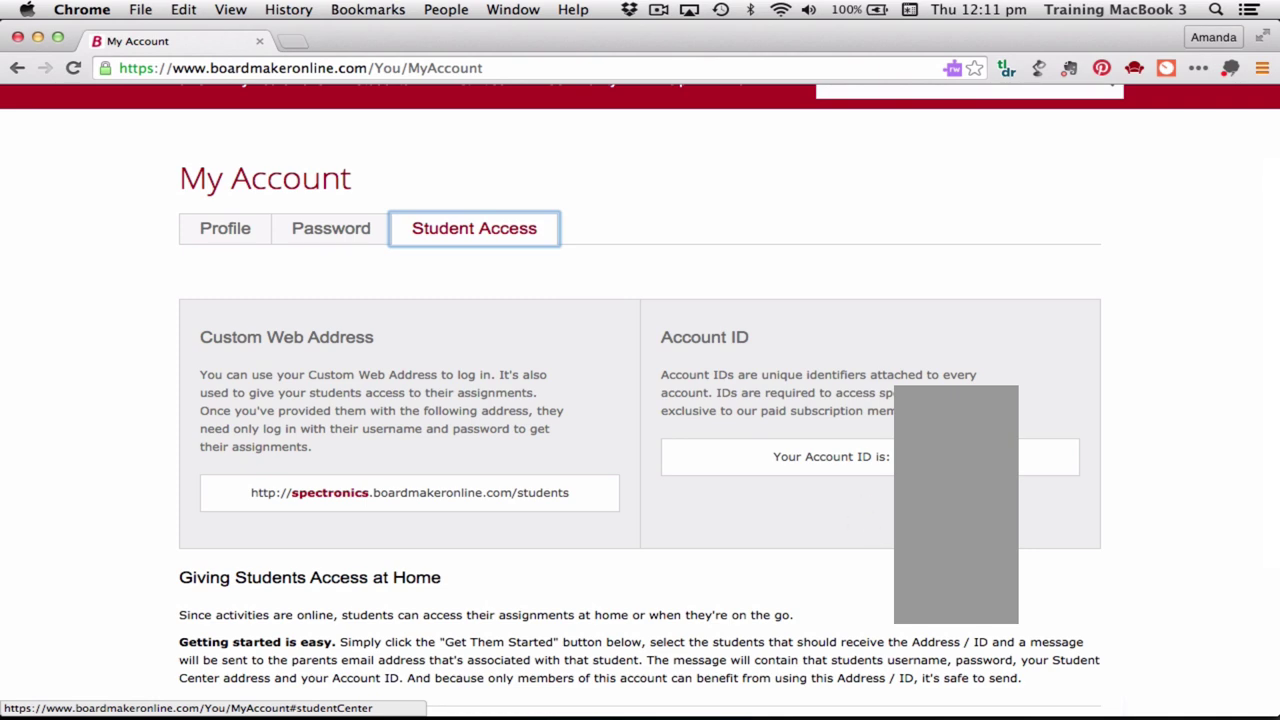
pyautogui.scroll(-2, 870, 430)
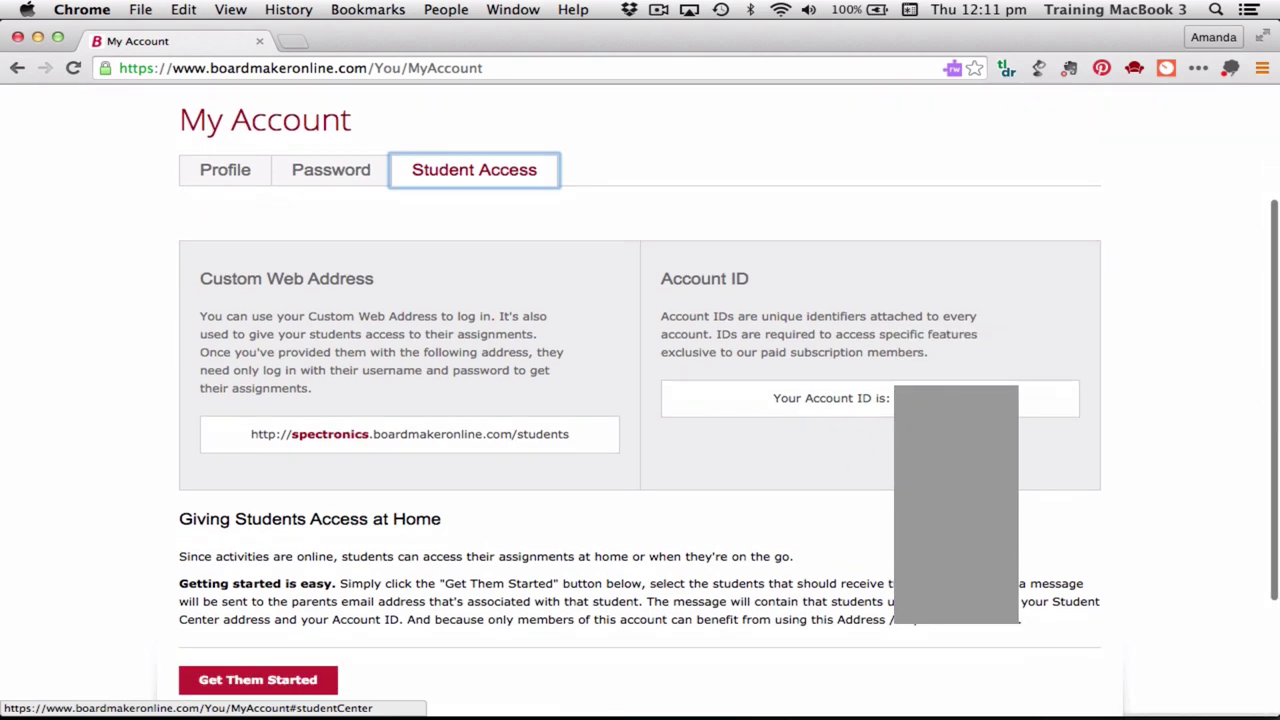
pyautogui.scroll(-2, 960, 490)
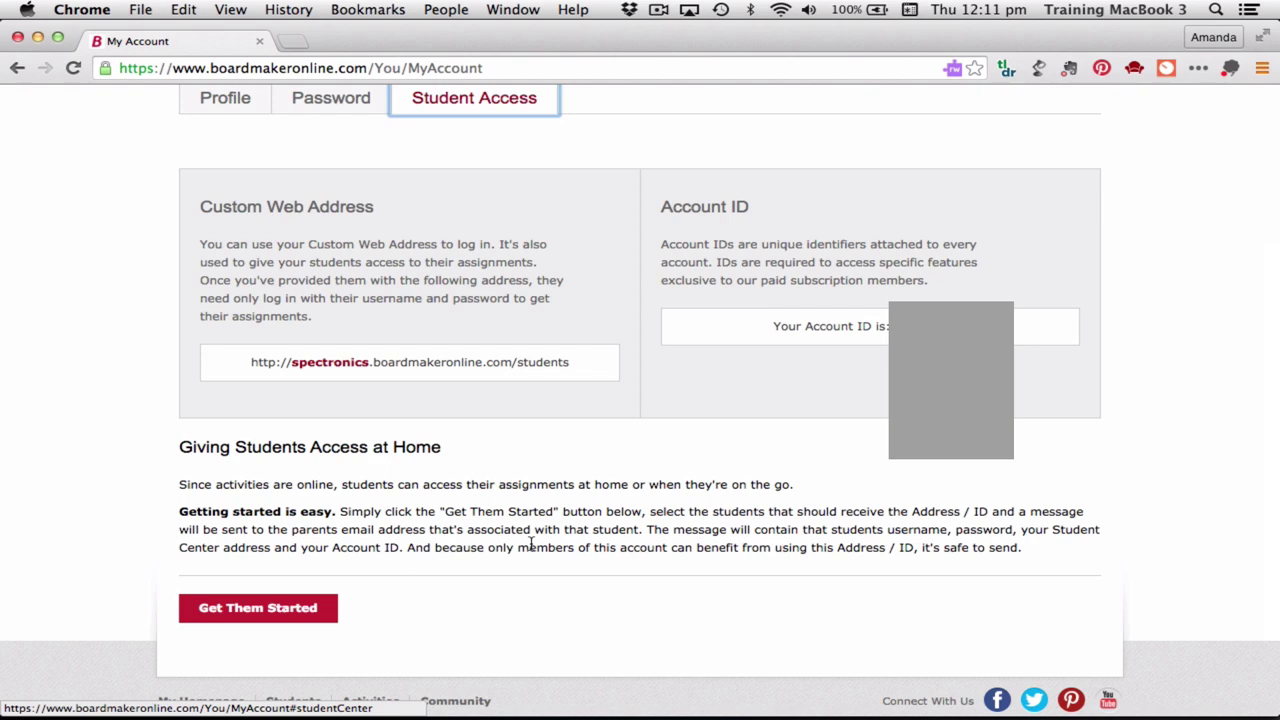
pyautogui.scroll(1, 531, 543)
pyautogui.scroll(5, 531, 547)
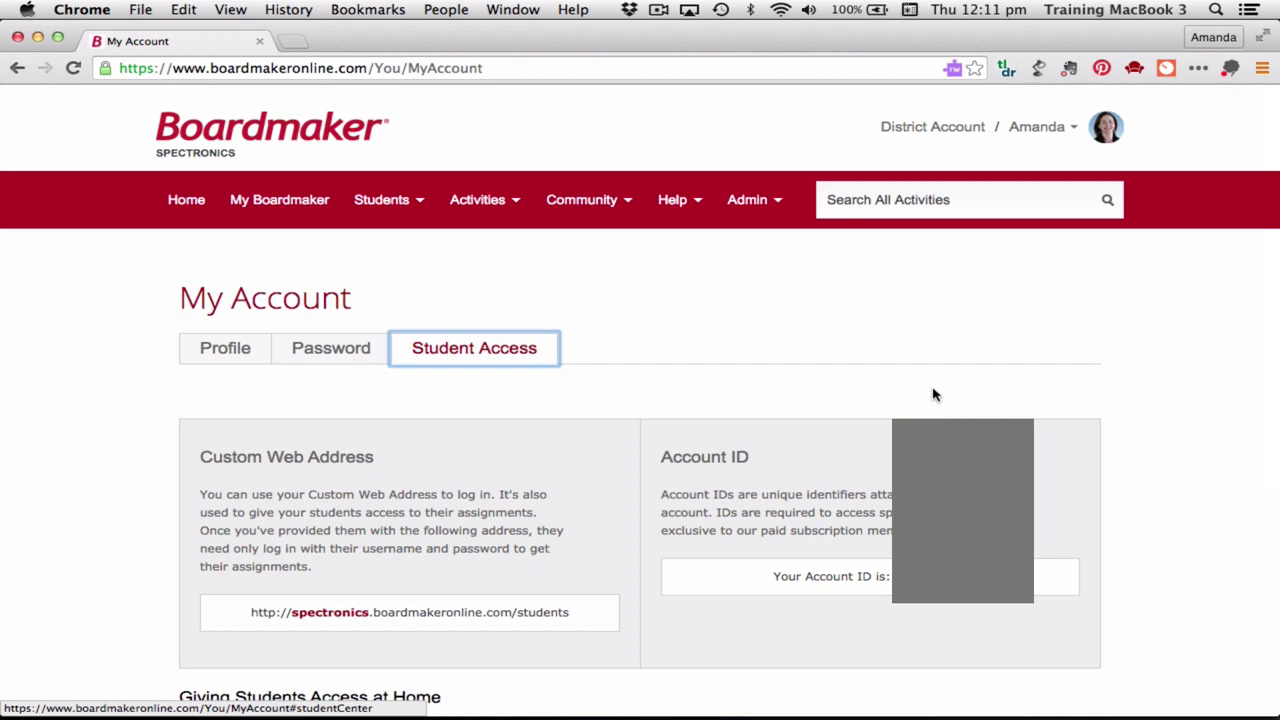
# Step: Go back to My Boardmaker and look through the saved activities and folders, from at-in rhyme sort down
pyautogui.click(284, 200)
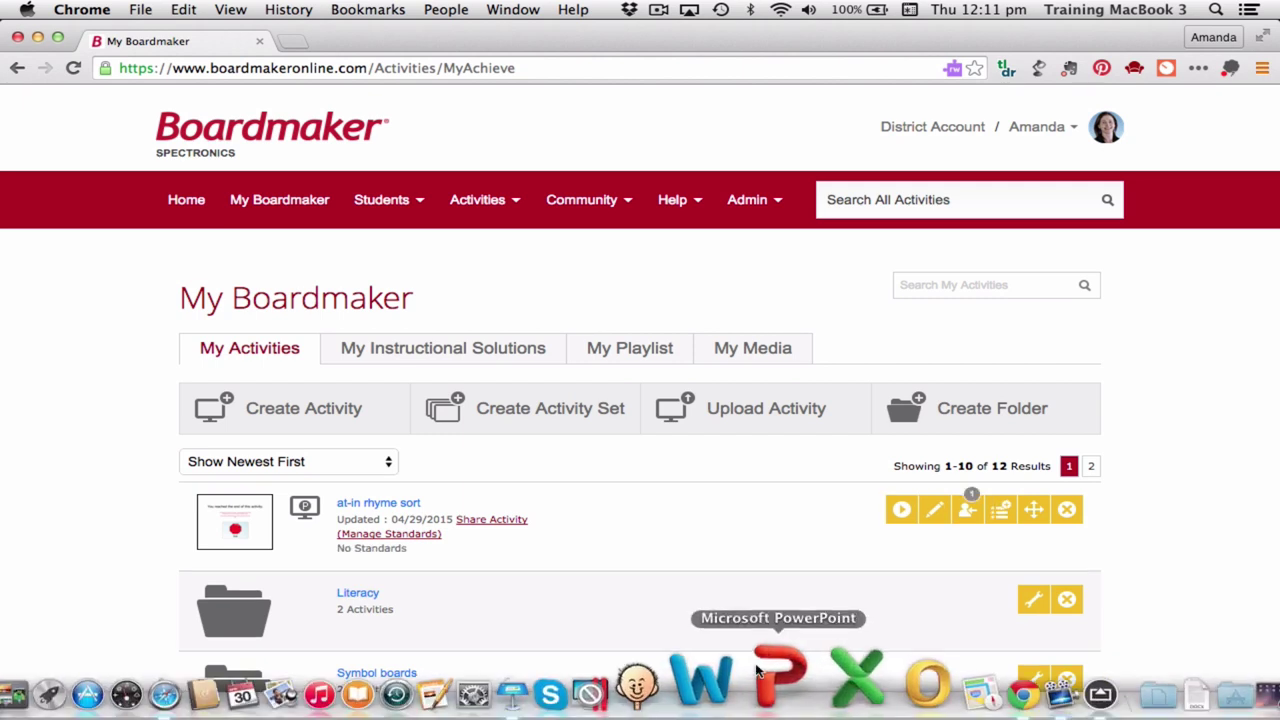
pyautogui.scroll(-8, 628, 523)
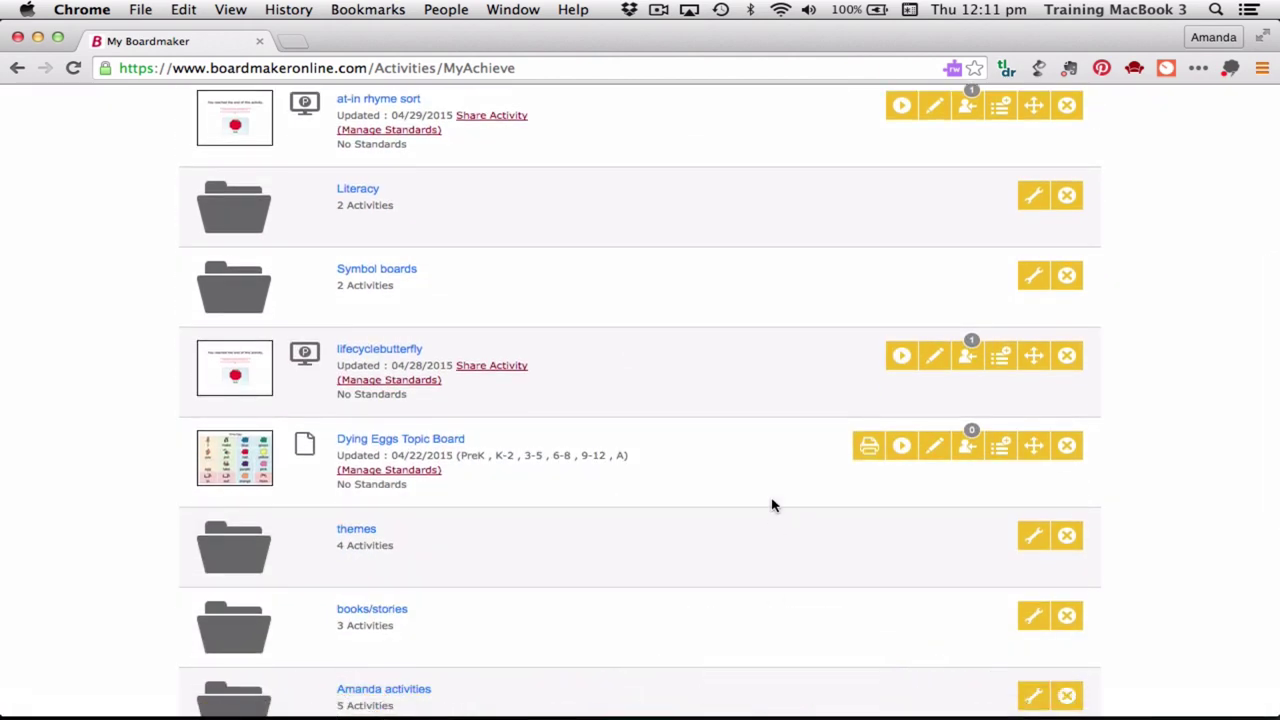
pyautogui.scroll(8, 642, 266)
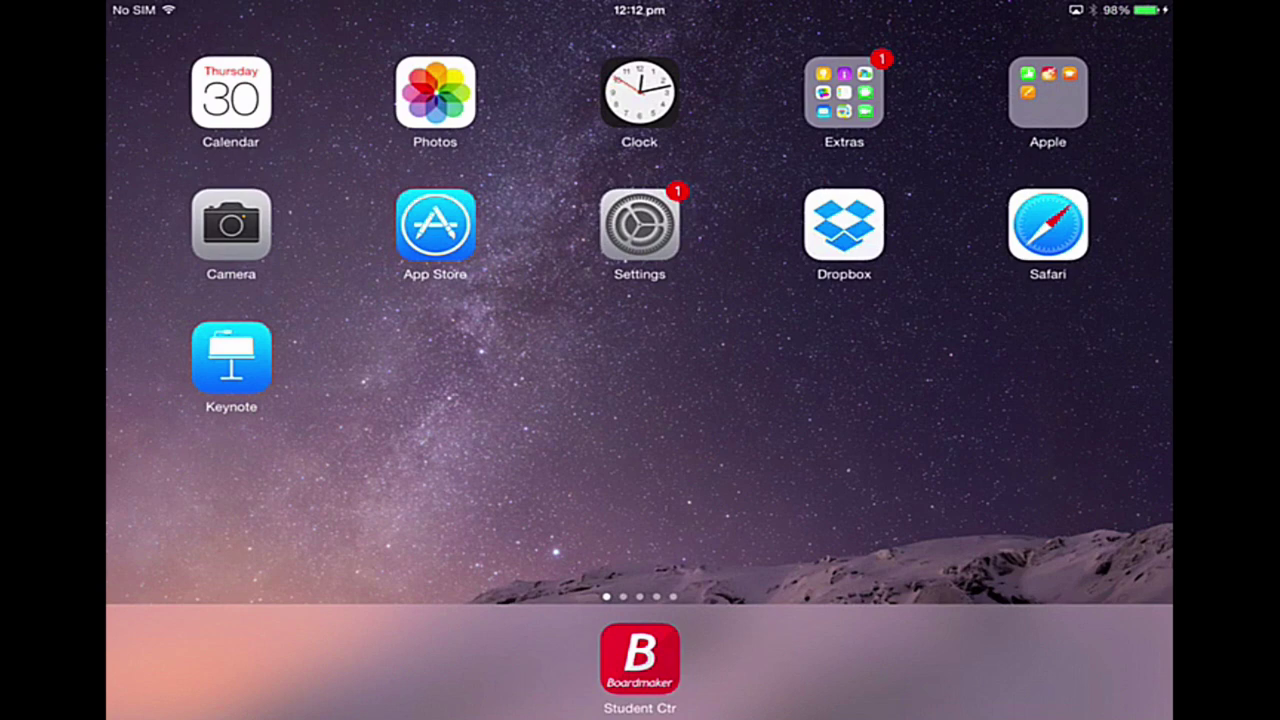
# Step: On the iPad, view the Boardmaker Student Center listing in the App Store, read its details and return to the home screen
pyautogui.click(435, 224)
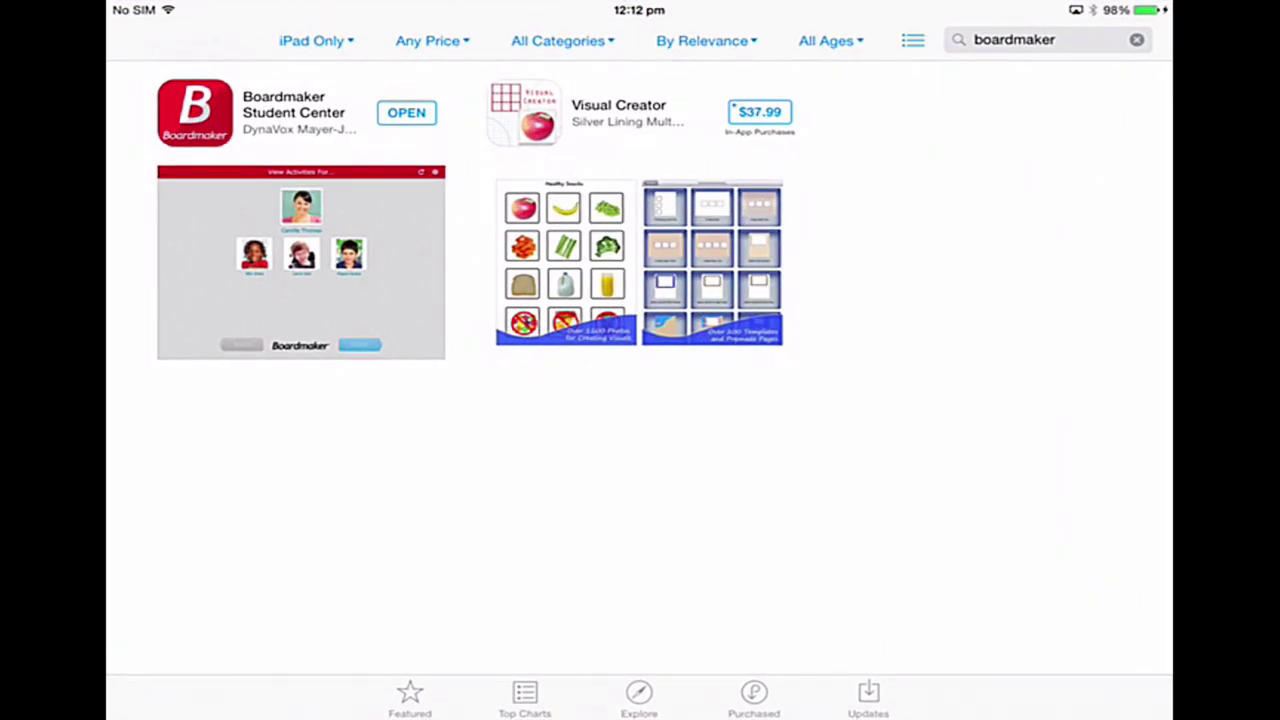
pyautogui.click(260, 112)
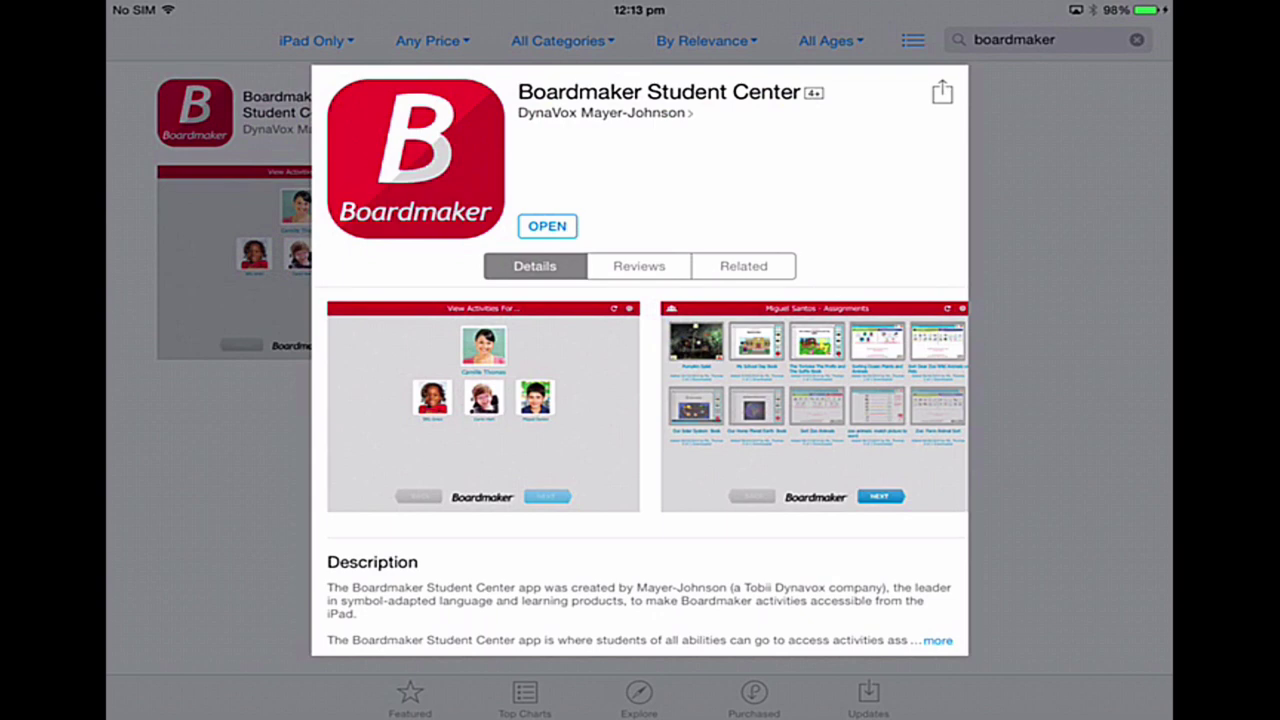
pyautogui.scroll(-2, 640, 420)
pyautogui.scroll(1, 640, 420)
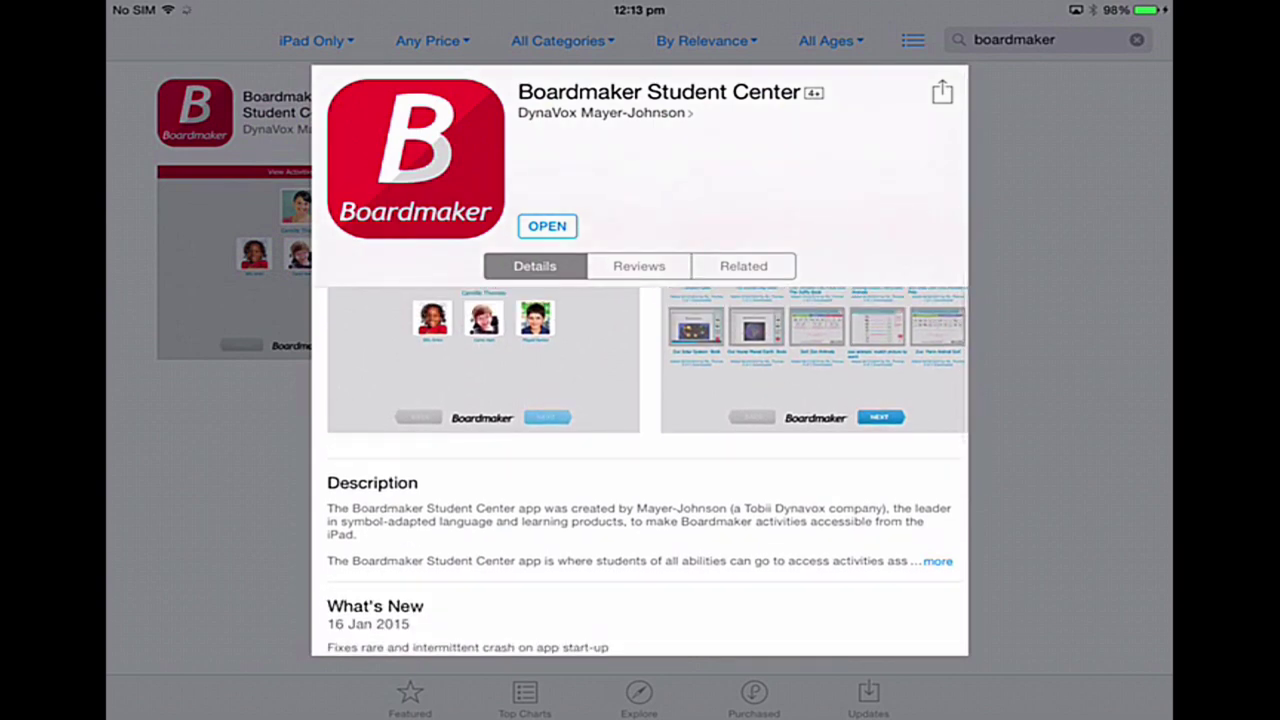
pyautogui.scroll(-3, 640, 470)
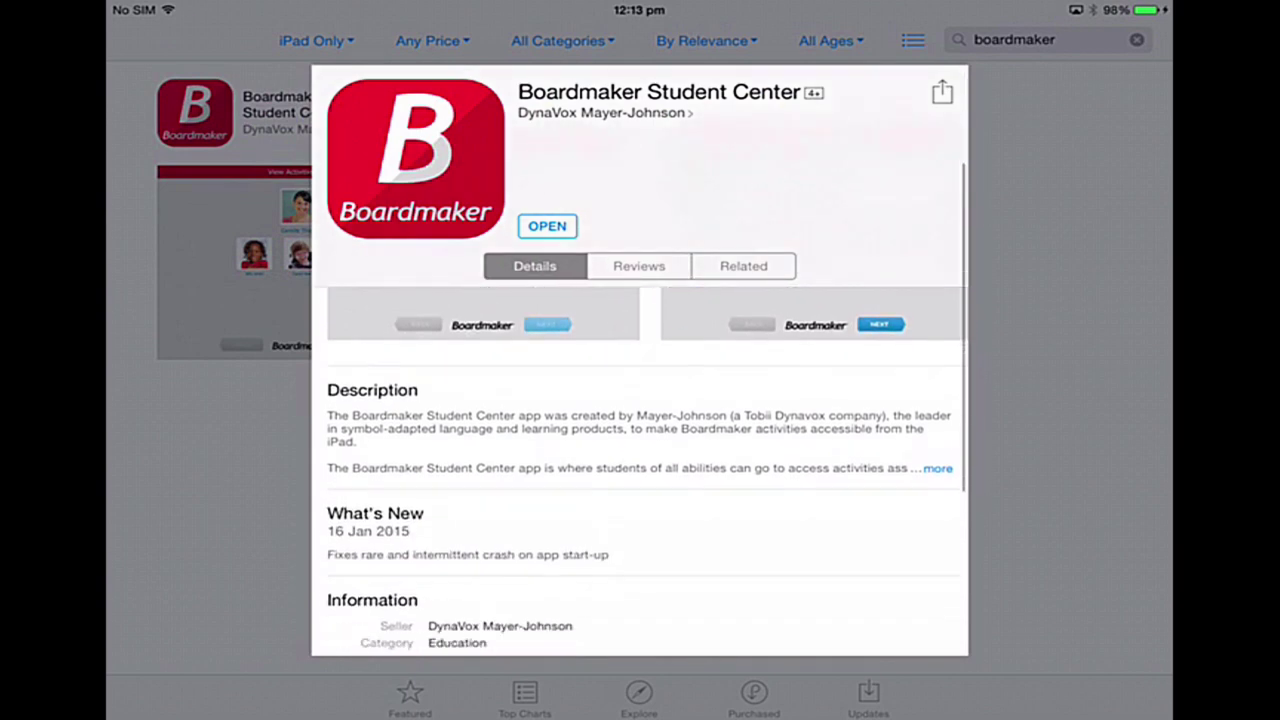
pyautogui.scroll(5, 640, 470)
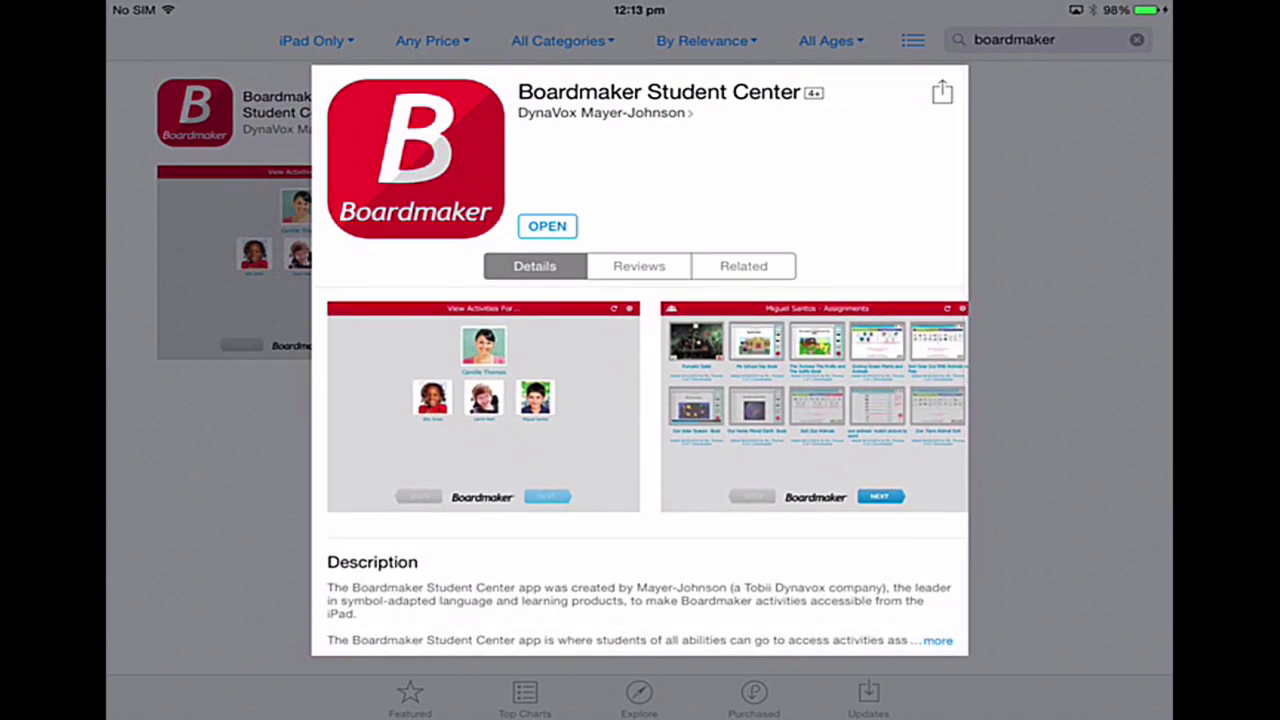
pyautogui.press('super')
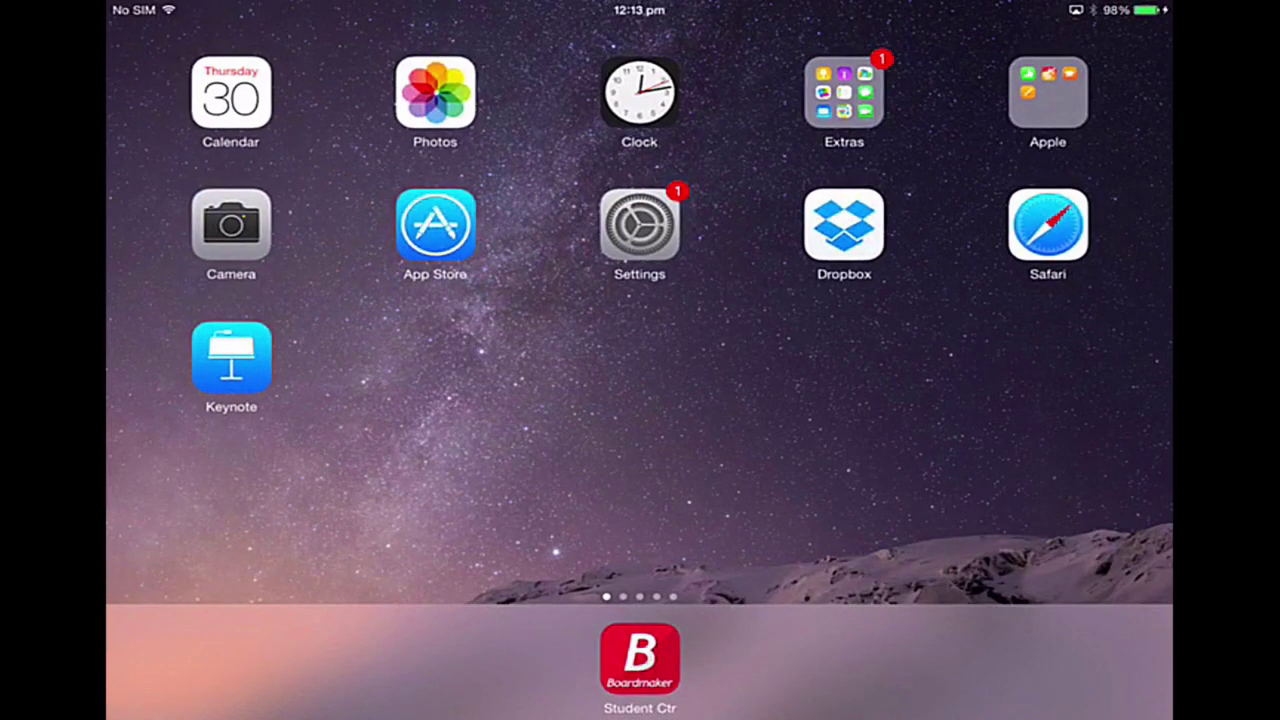
# Step: Launch the Boardmaker Student Center app, enter the Account ID to set it up and choose the Student / Child role
pyautogui.click(640, 654)
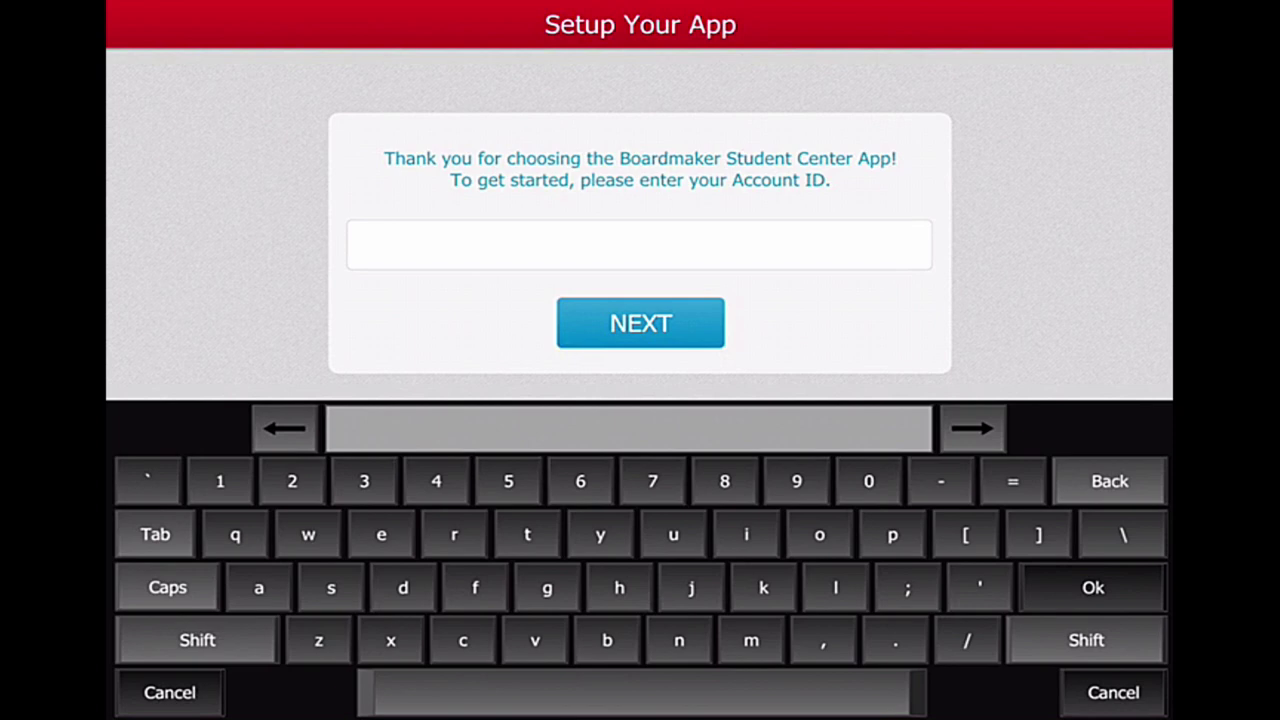
pyautogui.write('C')
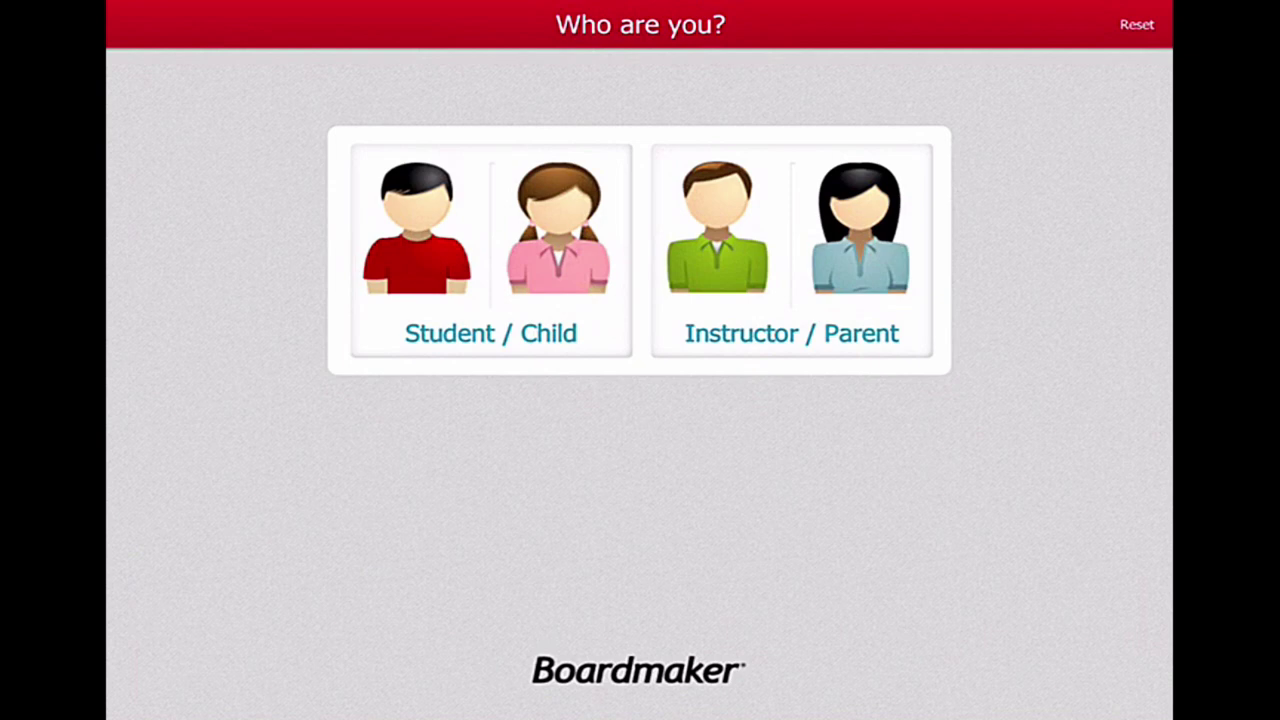
pyautogui.click(491, 250)
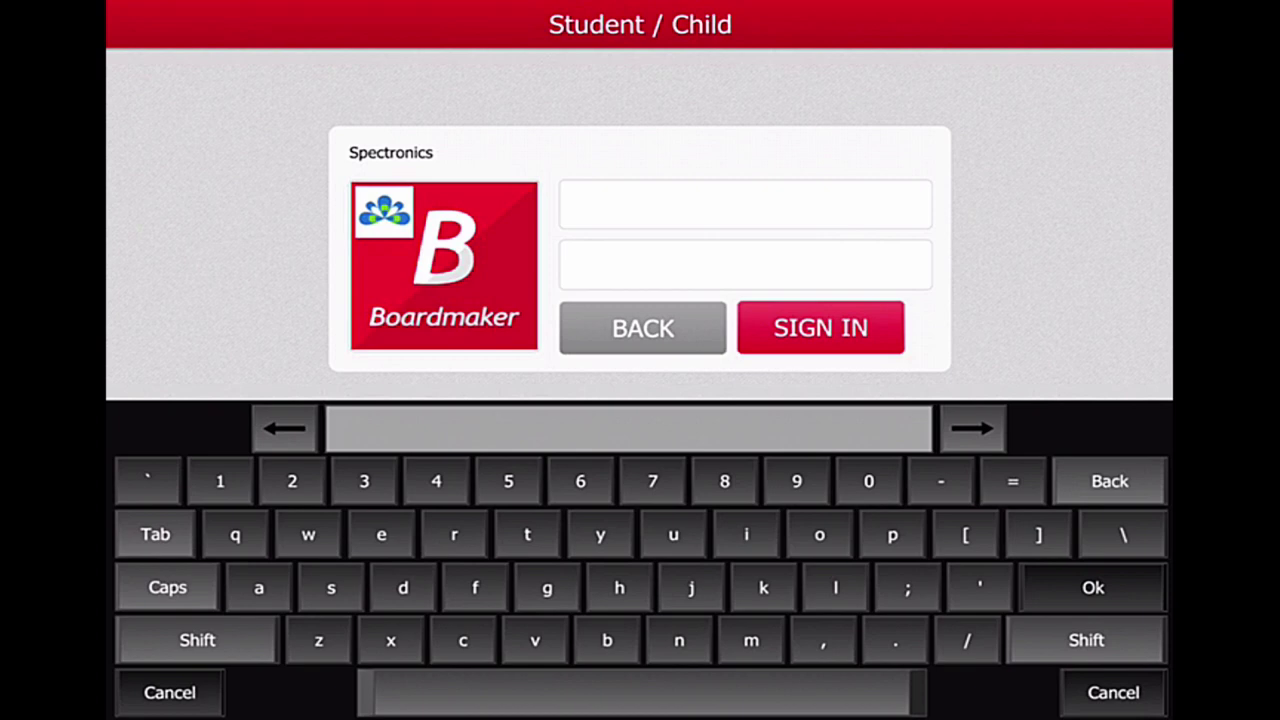
# Step: Enter the student's username in the Student / Child sign-in form
pyautogui.click(607, 640)
pyautogui.click(258, 587)
pyautogui.click(319, 640)
pyautogui.click(319, 640)
pyautogui.click(258, 587)
pyautogui.write('b')
pyautogui.click(1093, 587)
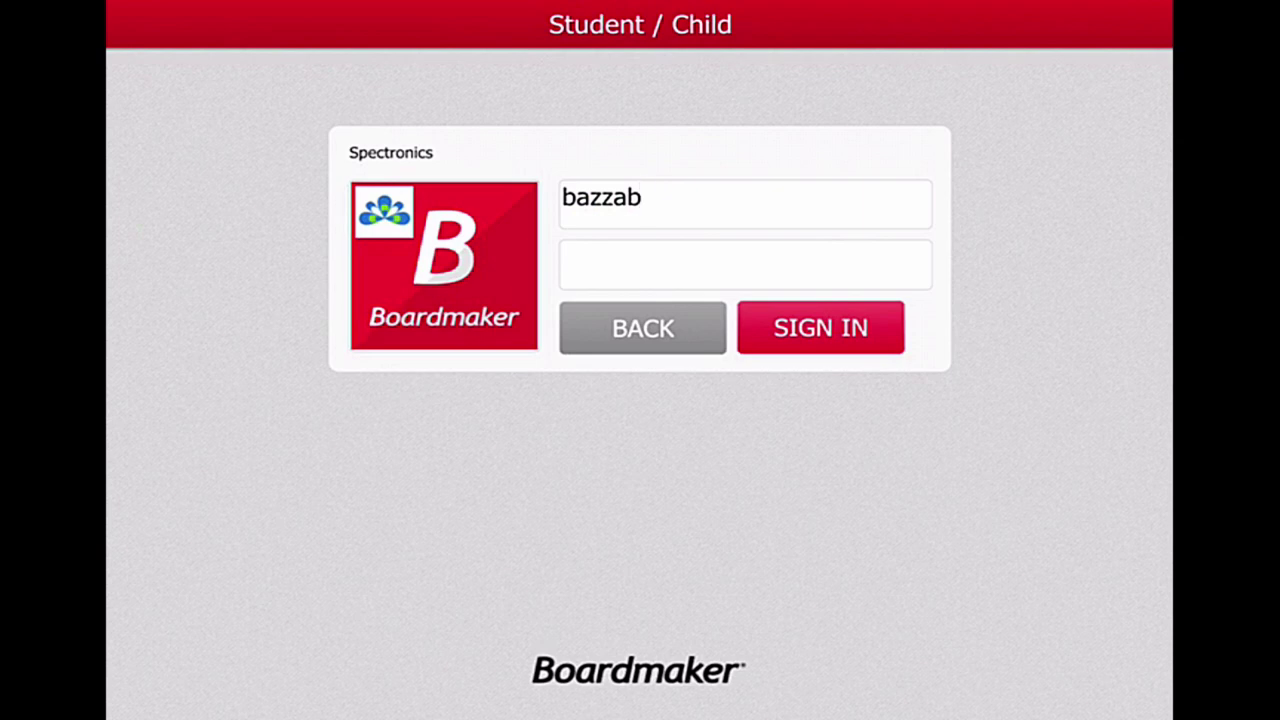
# Step: Enter the student's account password and sign in to the Student Center
pyautogui.click(745, 264)
pyautogui.click(892, 534)
pyautogui.click(258, 587)
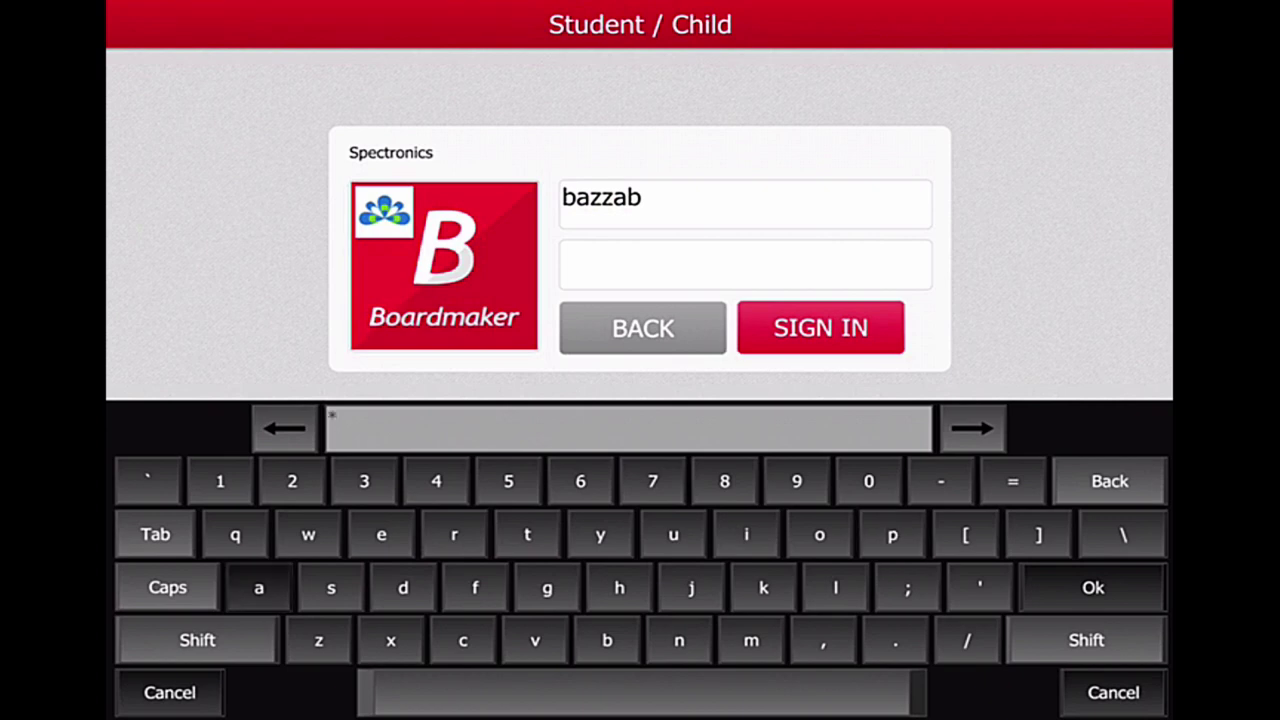
pyautogui.click(331, 587)
pyautogui.click(331, 587)
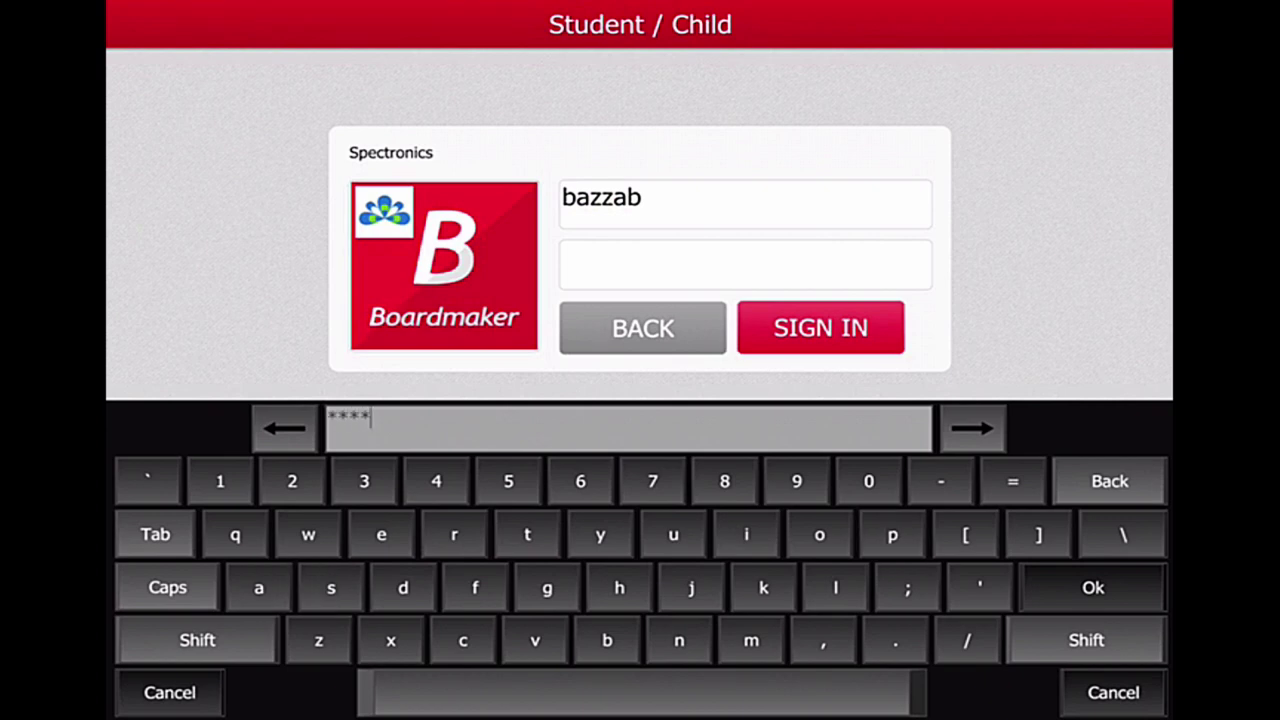
pyautogui.click(308, 534)
pyautogui.click(819, 534)
pyautogui.click(454, 534)
pyautogui.click(403, 587)
pyautogui.click(1093, 587)
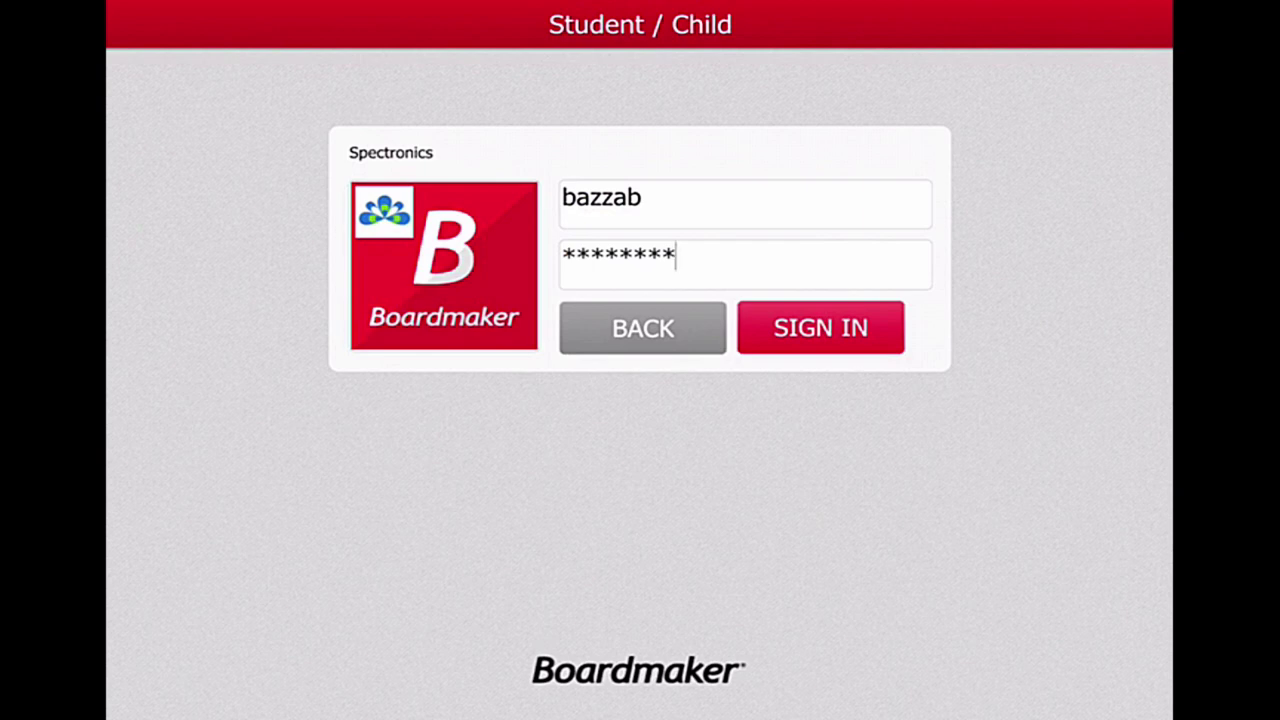
pyautogui.click(820, 328)
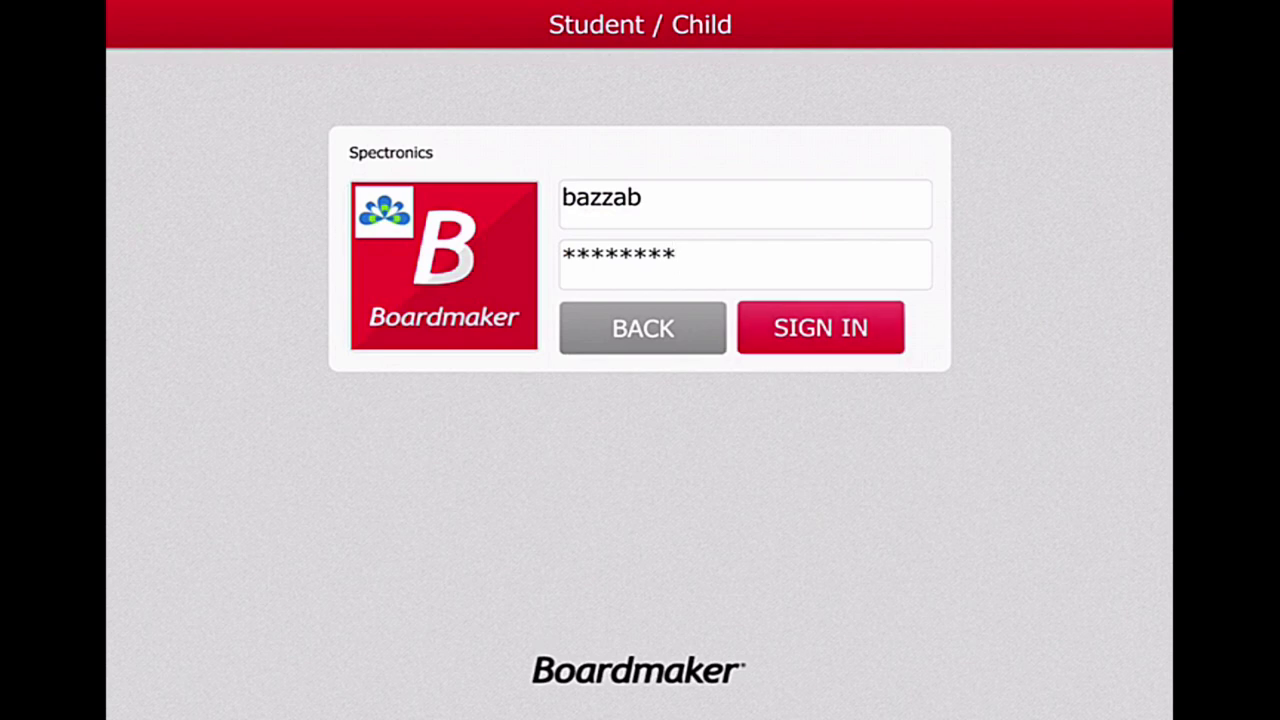